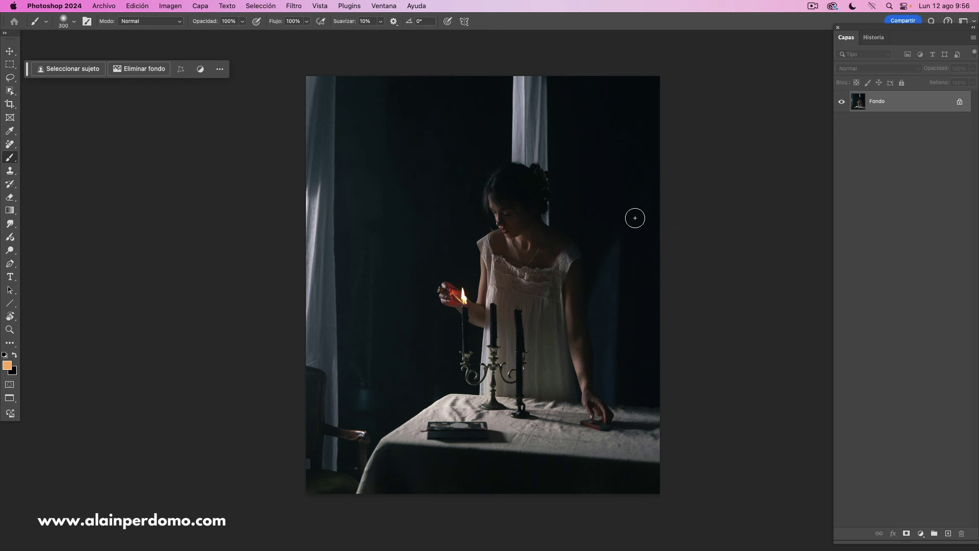
- Duplicate Fondo and add an empty Capa 2 above it in Trama blend mode
left_click_drag(563, 277, 558, 272)
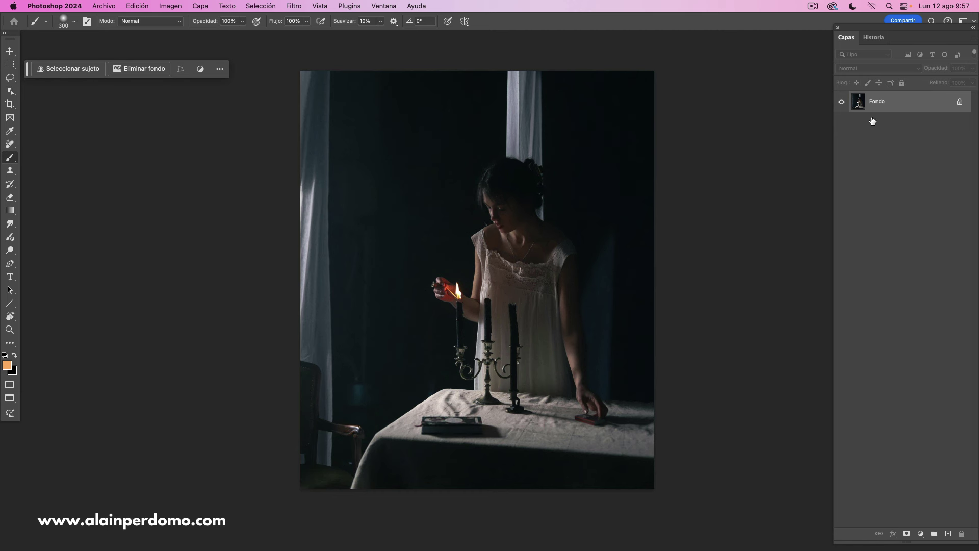
key("ctrl+j")
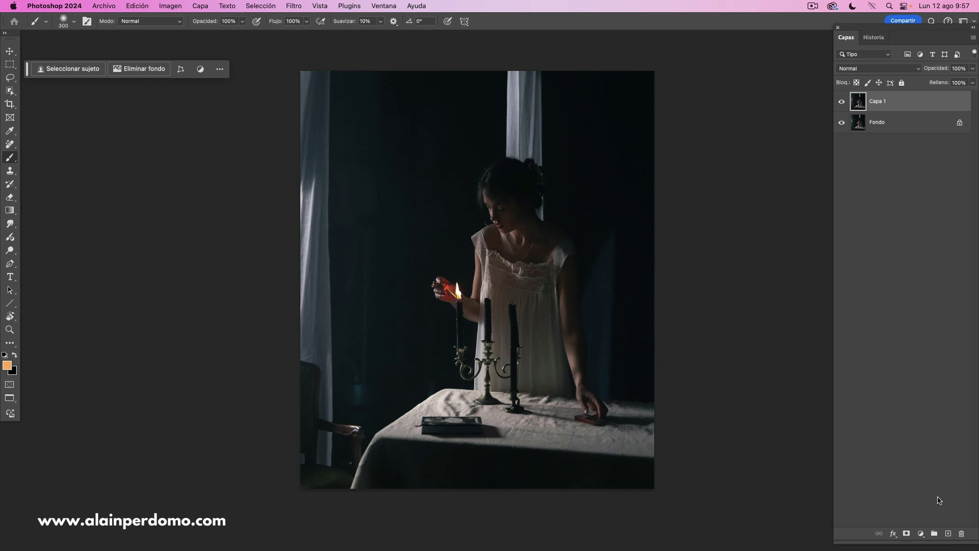
left_click(946, 533)
left_click(870, 70)
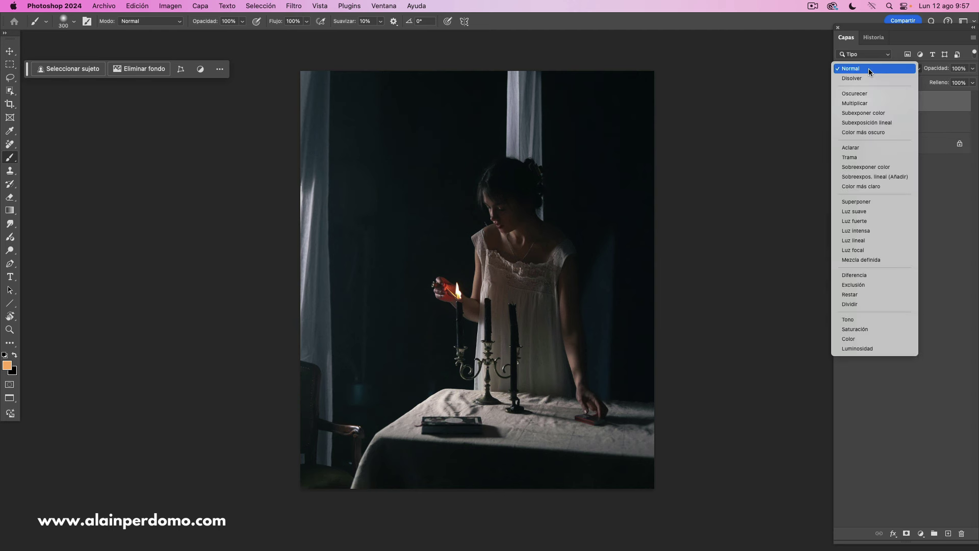
left_click(850, 158)
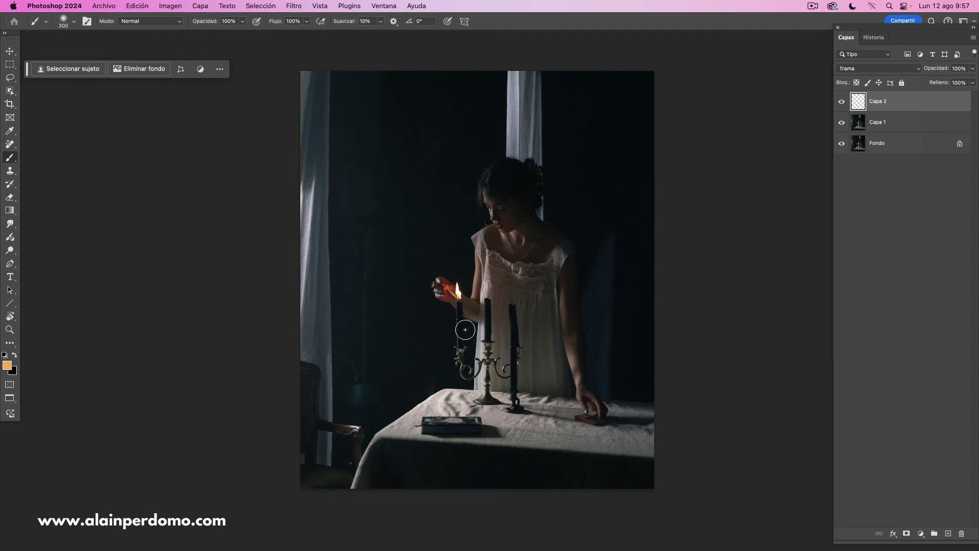
- Use the regular Brush tool with a soft 0%-hardness round tip sized to 400 px
key("bracketleft")
key("bracketleft")
key("bracketright")
key("bracketright")
key("bracketright")
key("super+plus")
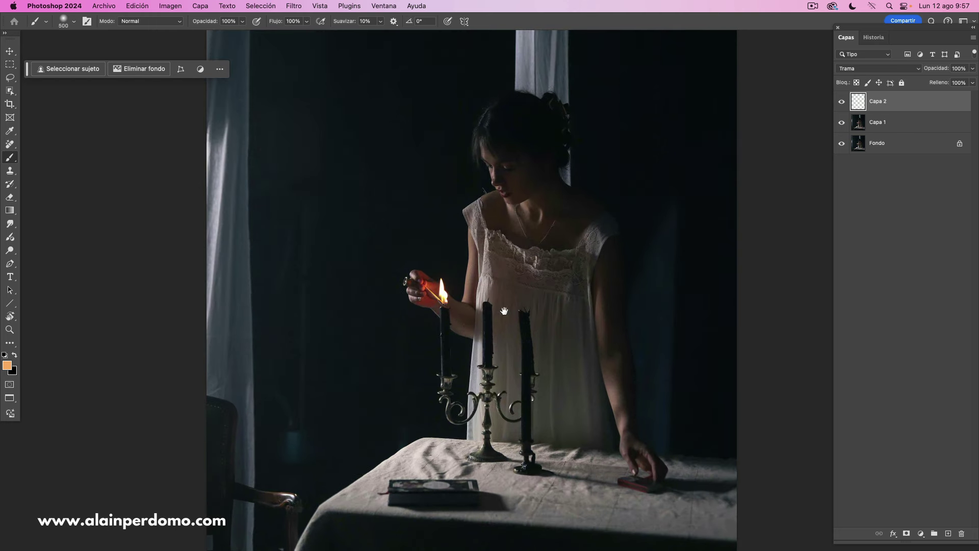
key("bracketleft")
key("bracketleft")
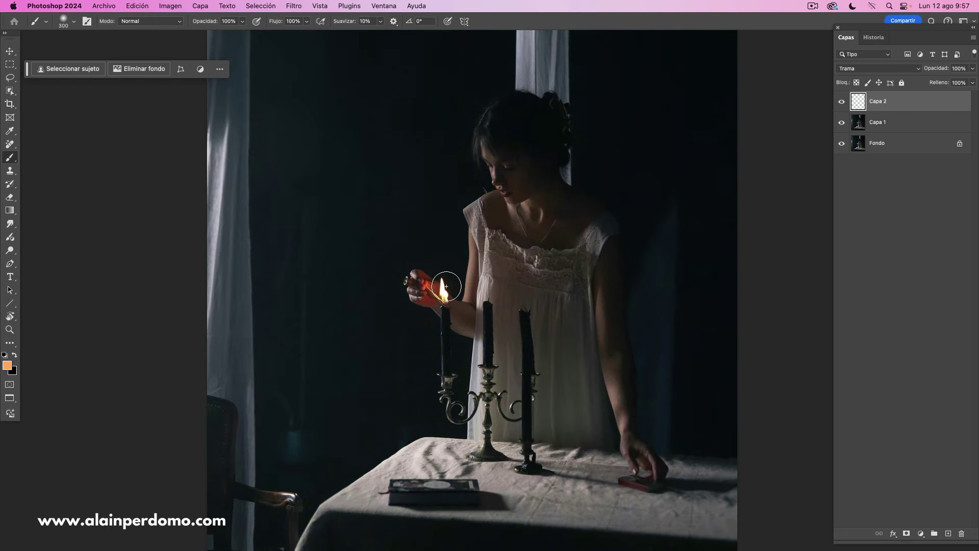
right_click(9, 160)
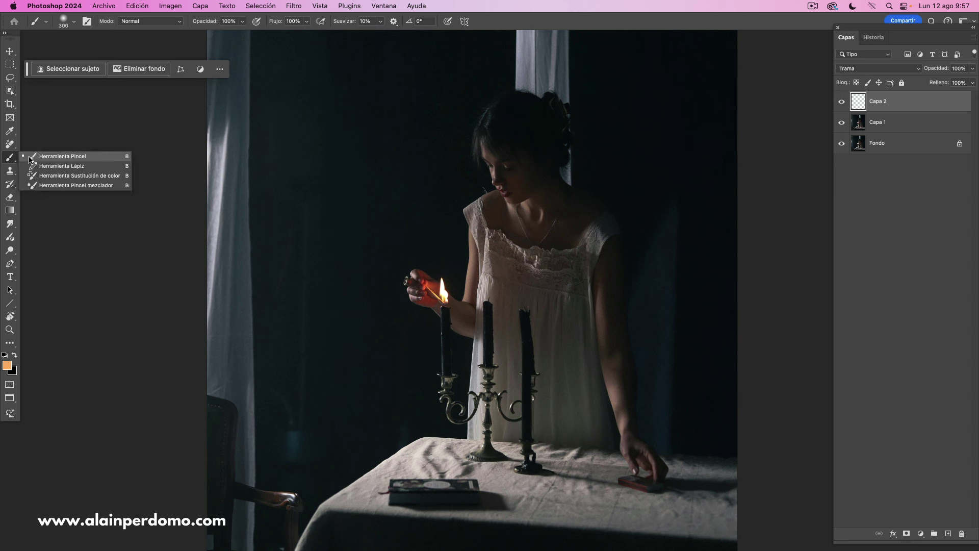
left_click(55, 157)
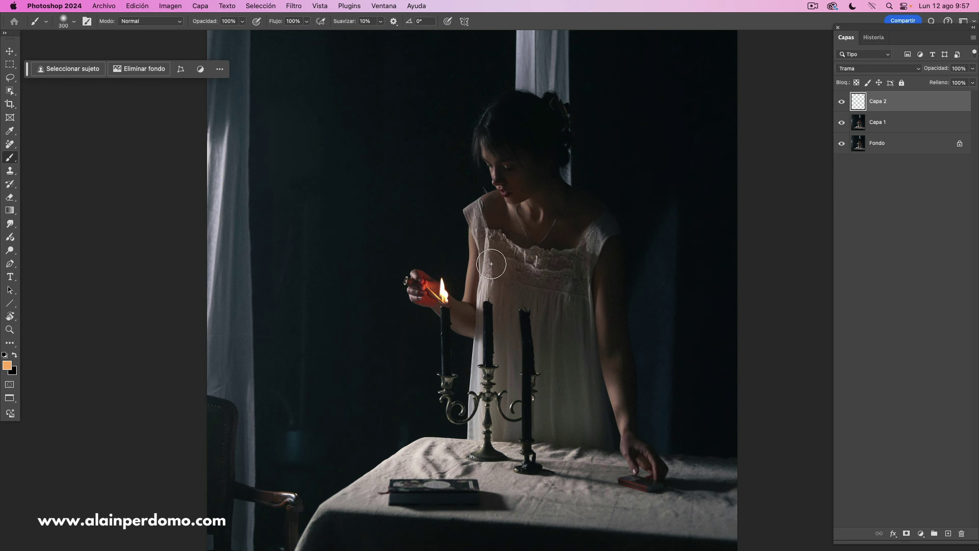
right_click(508, 280)
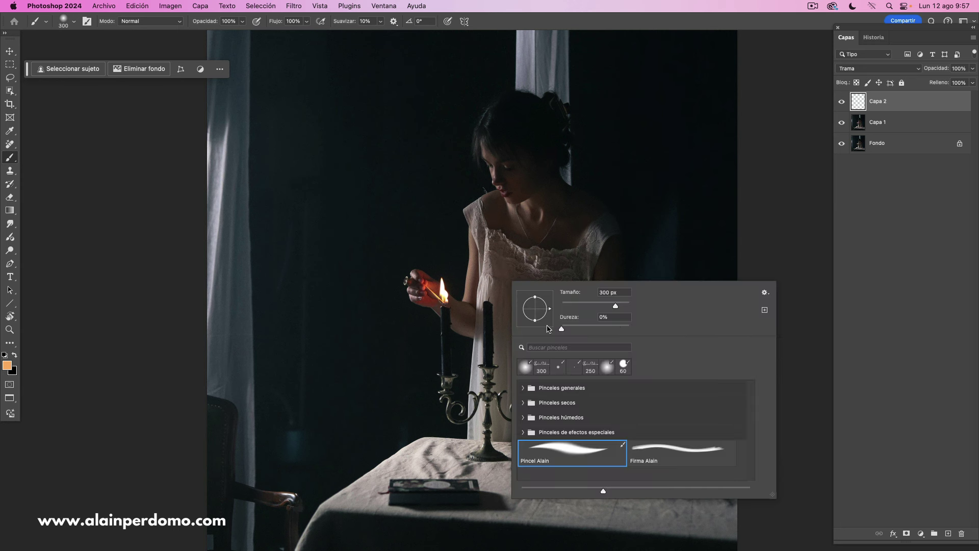
key("Escape")
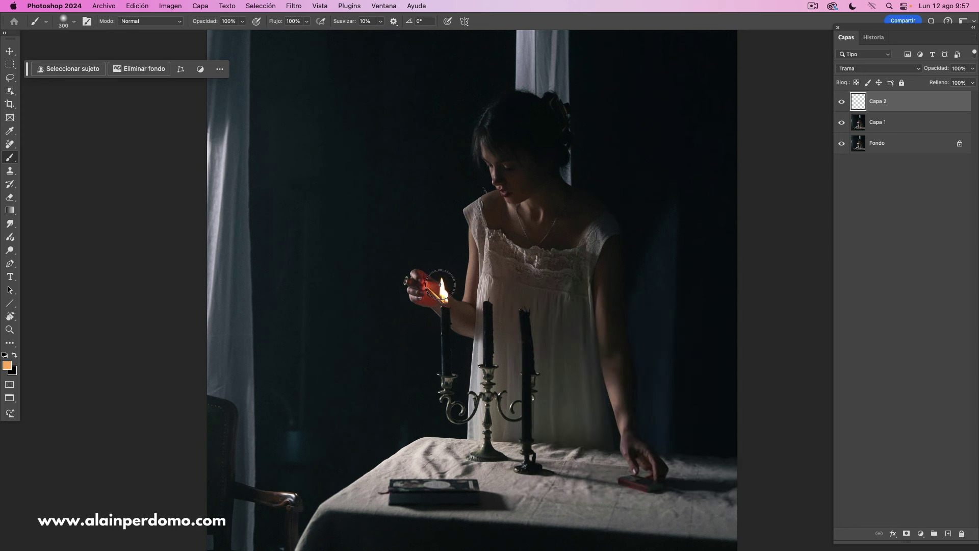
key("bracketright")
- Sample the candle flame colour as the foreground colour and review it in the Color Picker
left_click(446, 286, "alt")
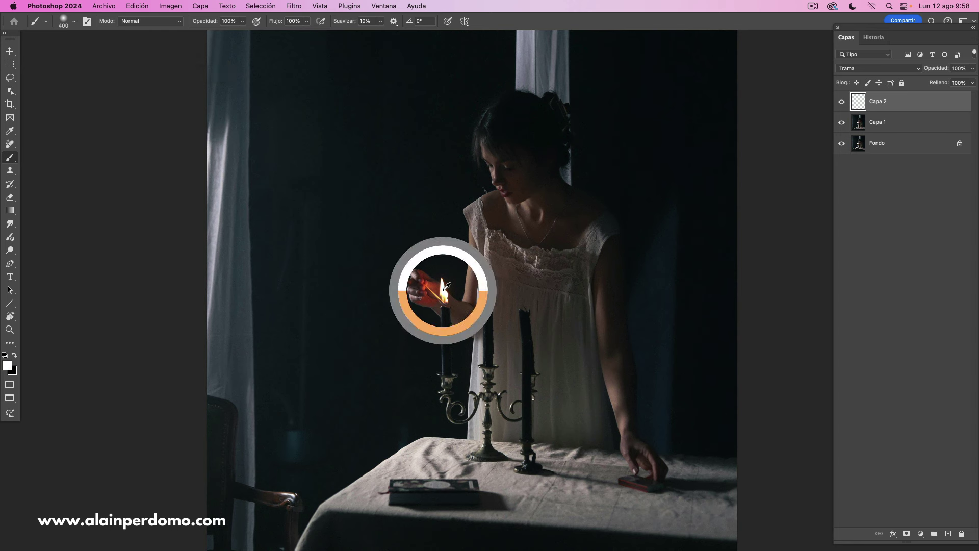
left_click(8, 365)
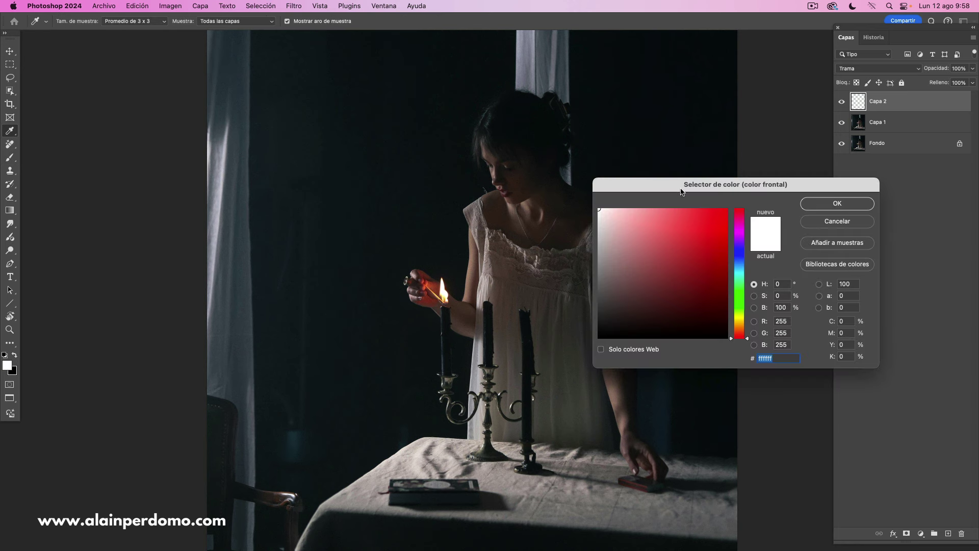
left_click(816, 204)
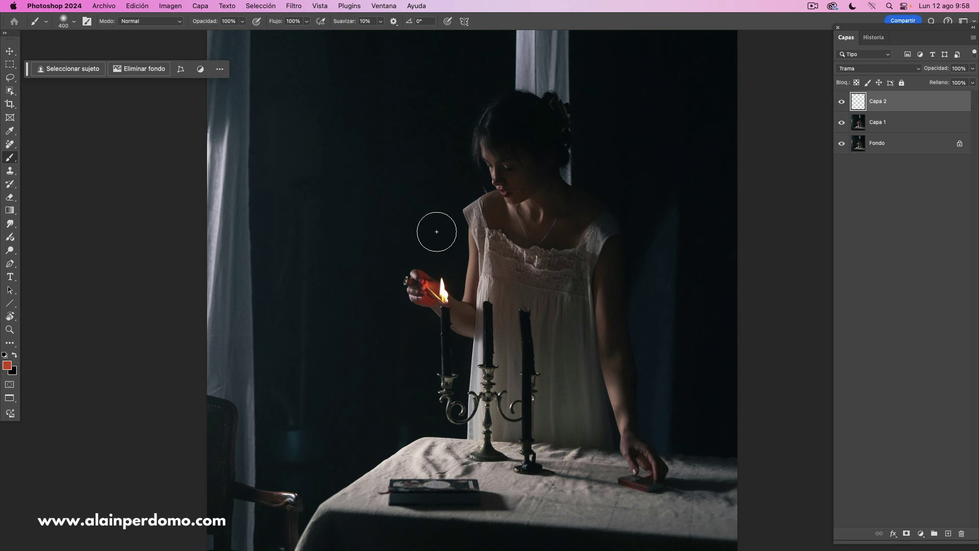
- Adjust hue and saturation to a bright, fully saturated orange #ff6600 and confirm it
left_click(7, 366)
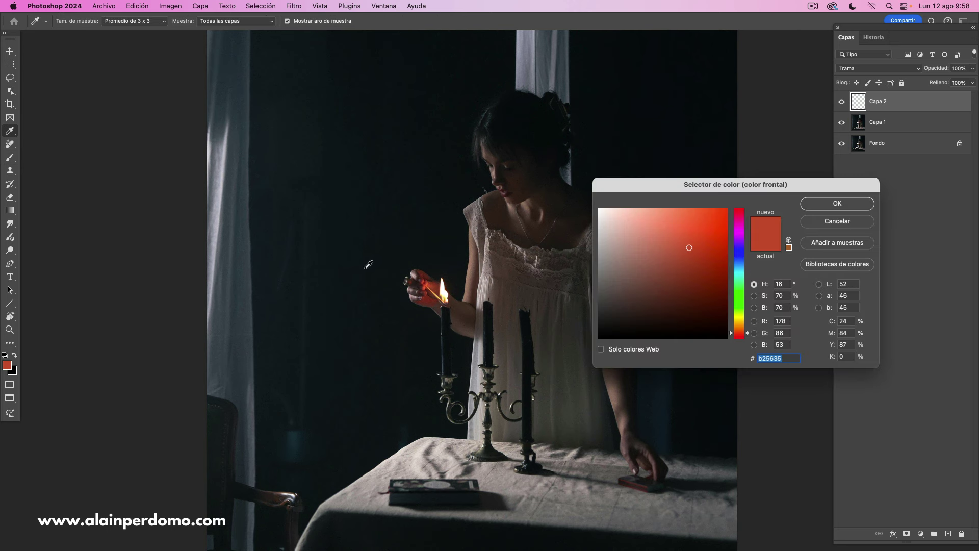
left_click(689, 247)
left_click_drag(740, 336, 740, 331)
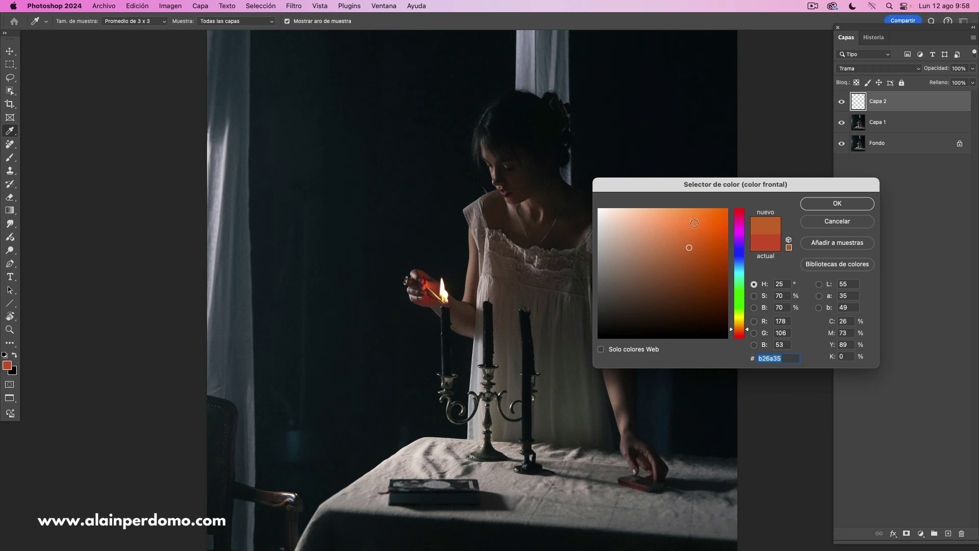
left_click(669, 212)
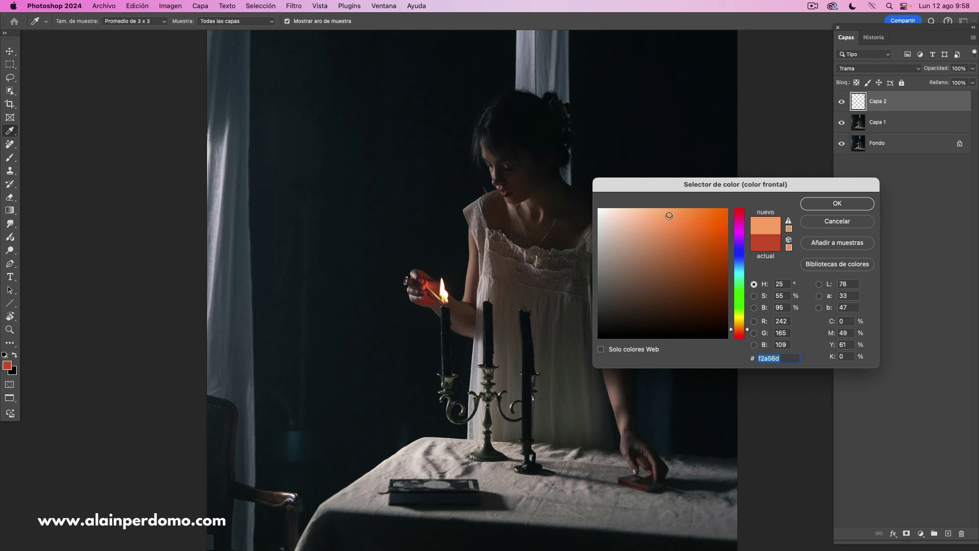
left_click_drag(669, 214, 728, 208)
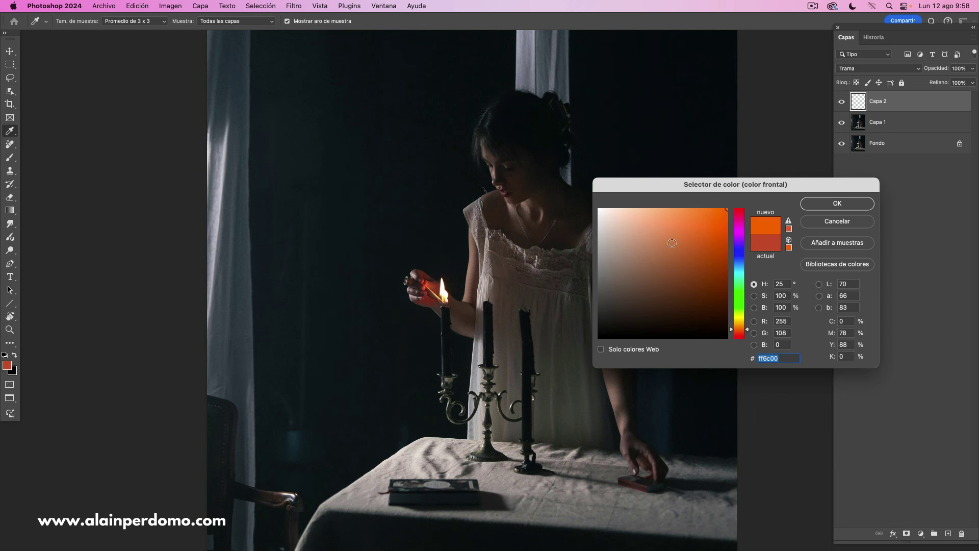
left_click(427, 285)
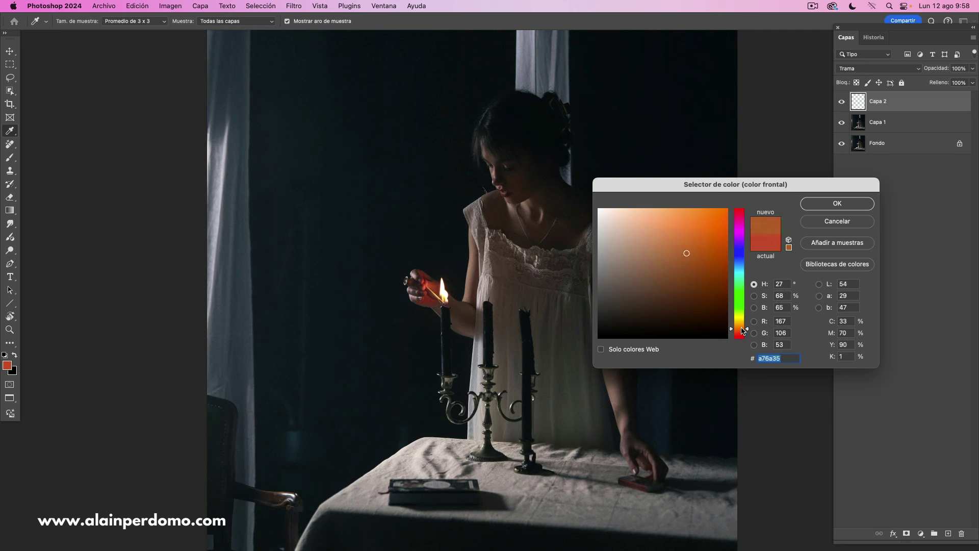
left_click_drag(741, 327, 741, 330)
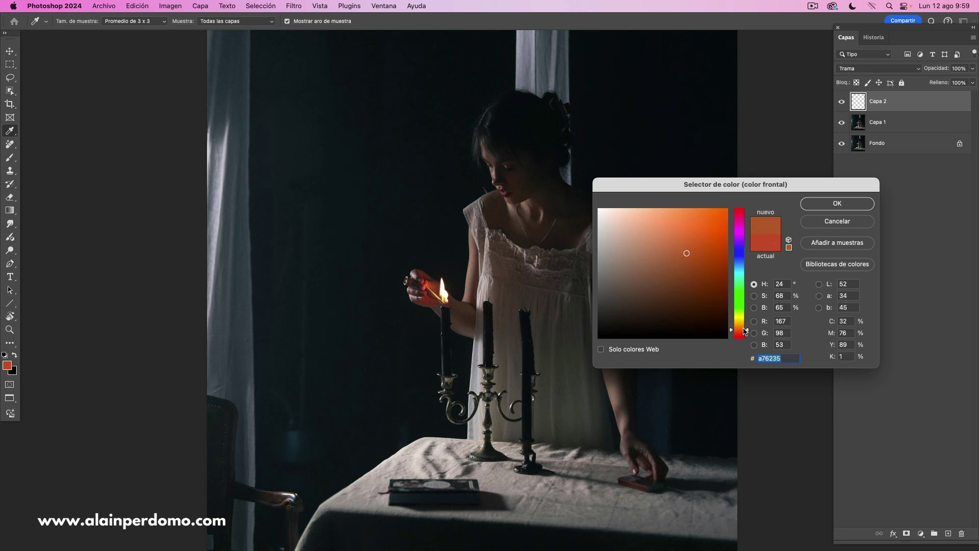
left_click_drag(717, 213, 736, 205)
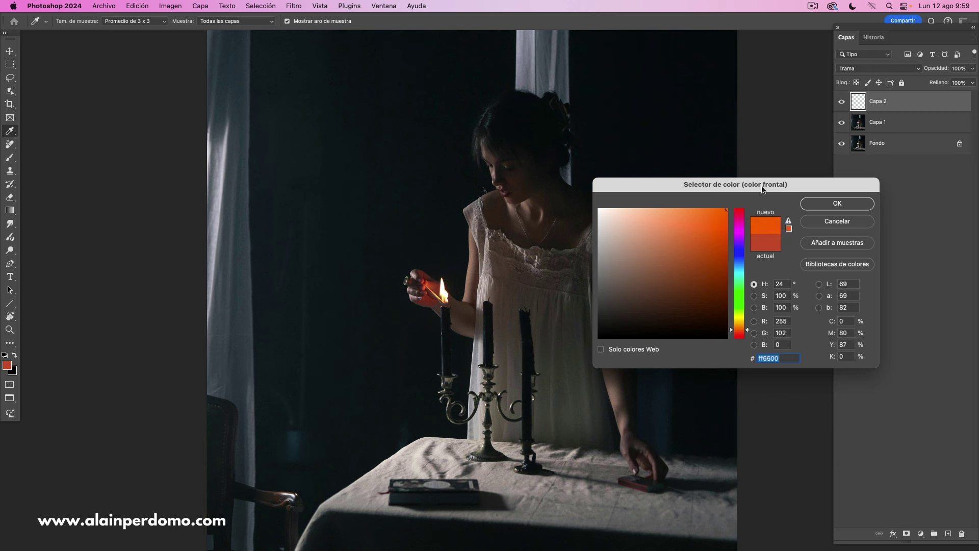
left_click(814, 204)
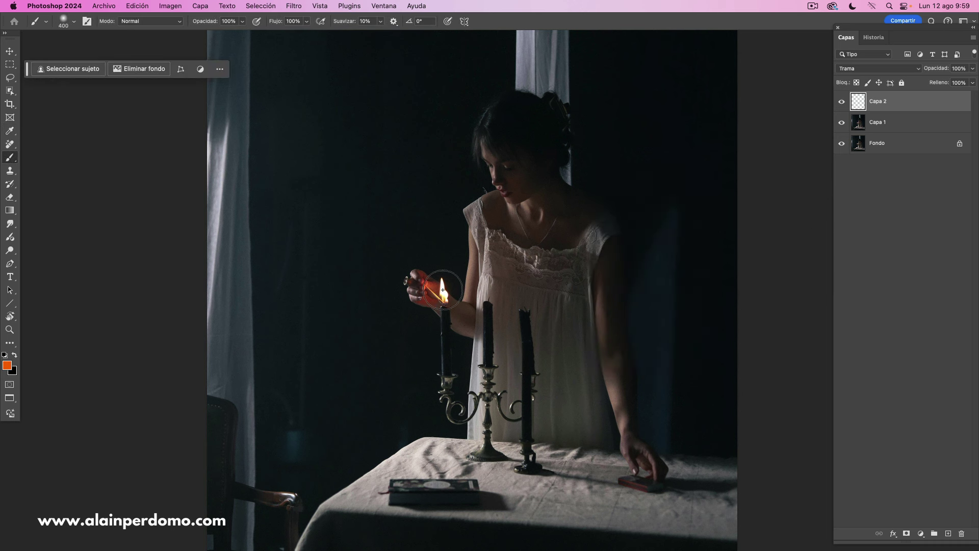
- Paint orange glow over the candle flame at 400 then 600 px, and add empty Capa 3
left_click(442, 289)
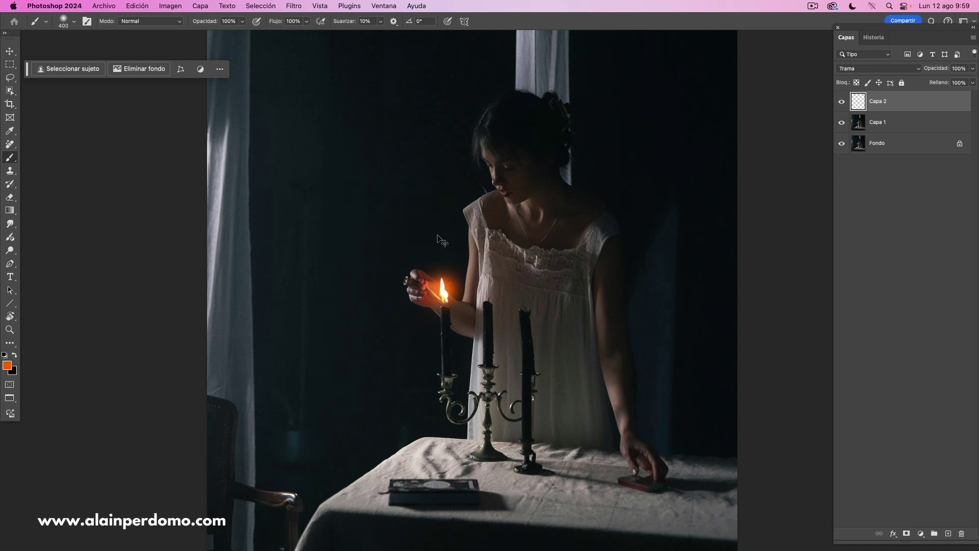
key("bracketright")
key("bracketright")
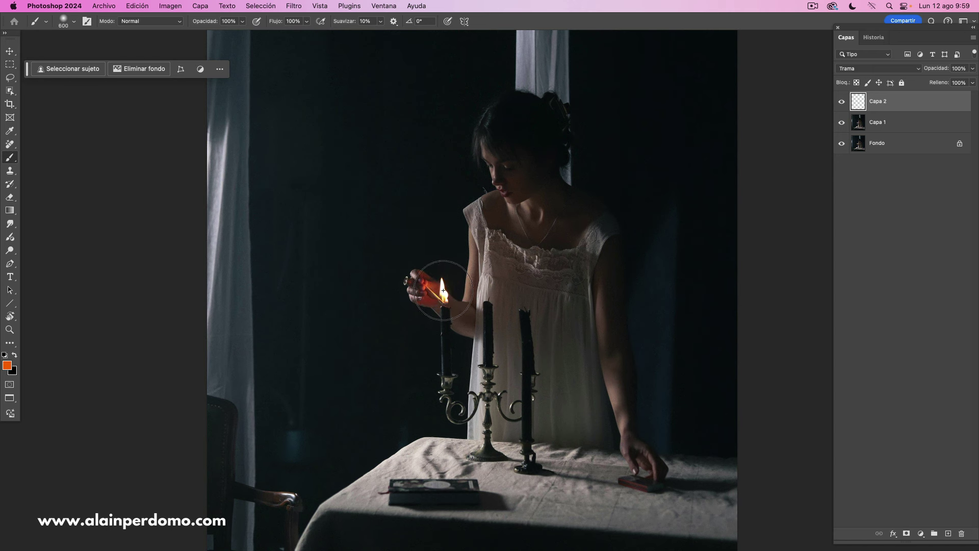
left_click(443, 290)
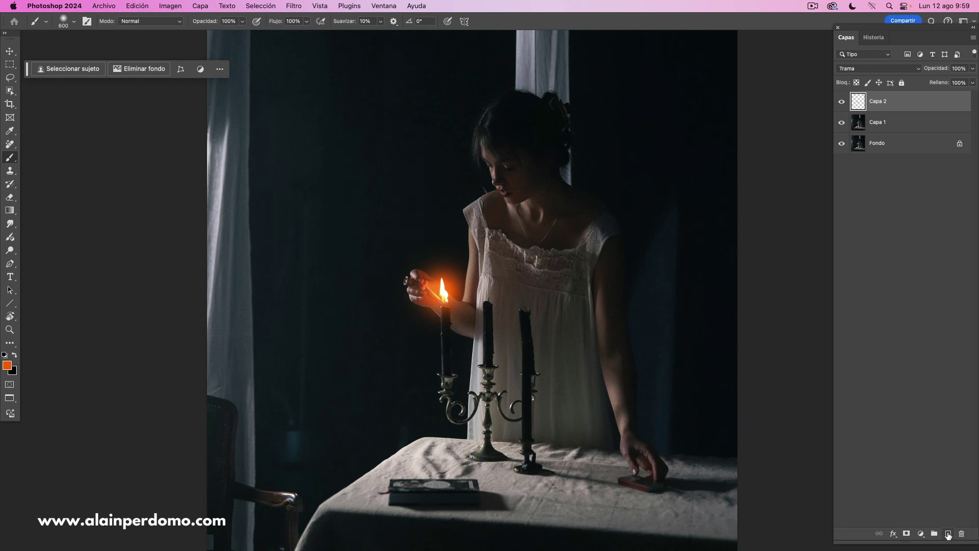
left_click(948, 533)
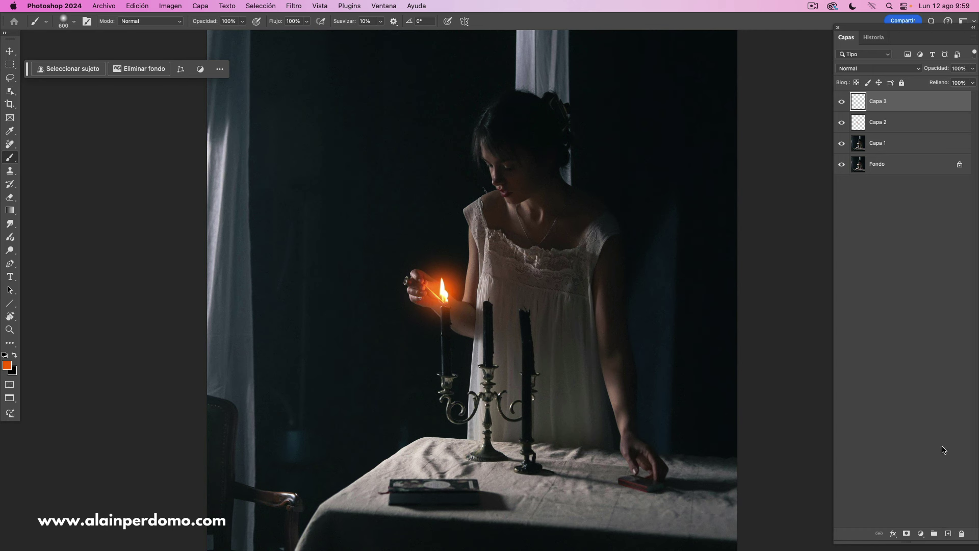
- Set Capa 3 to Luz suave and make the foreground a light peach orange, #ffad77
left_click(871, 71)
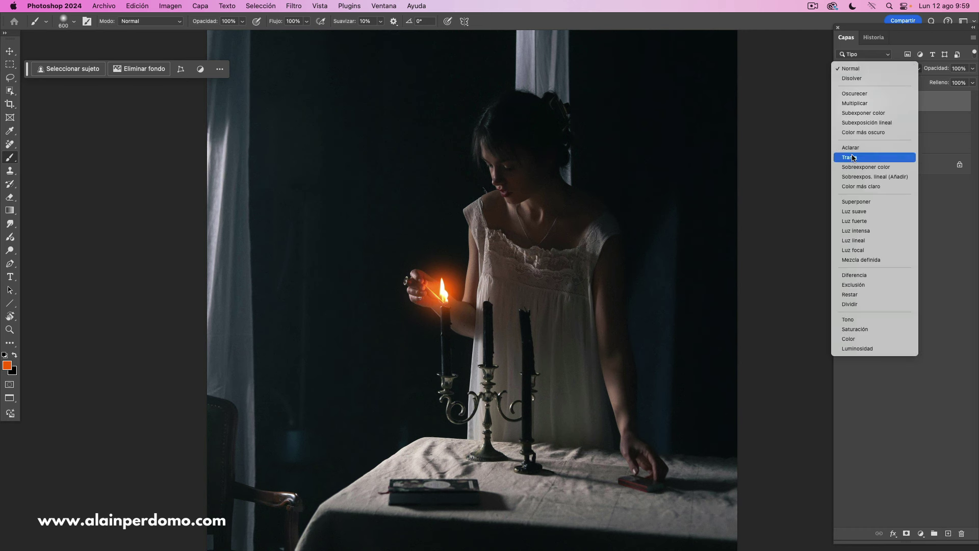
left_click(860, 212)
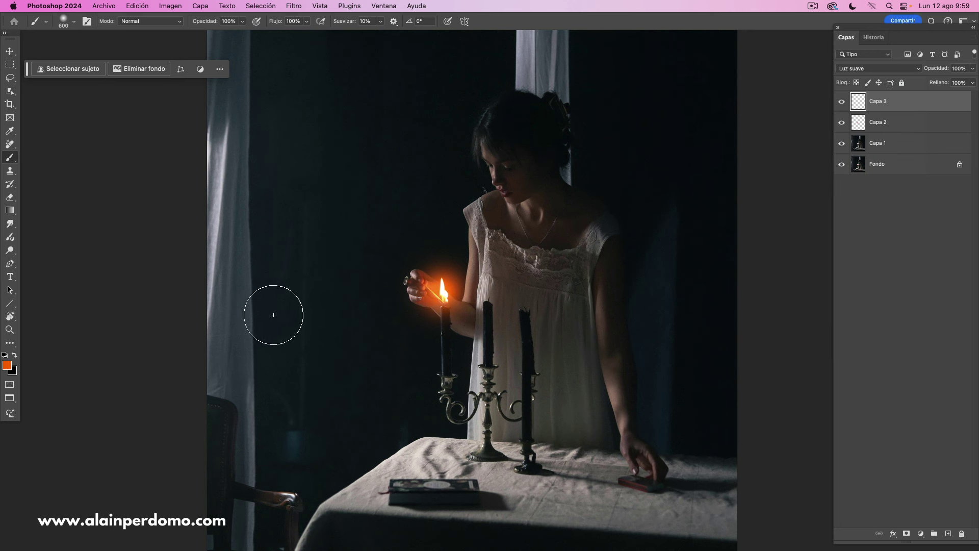
left_click(7, 366)
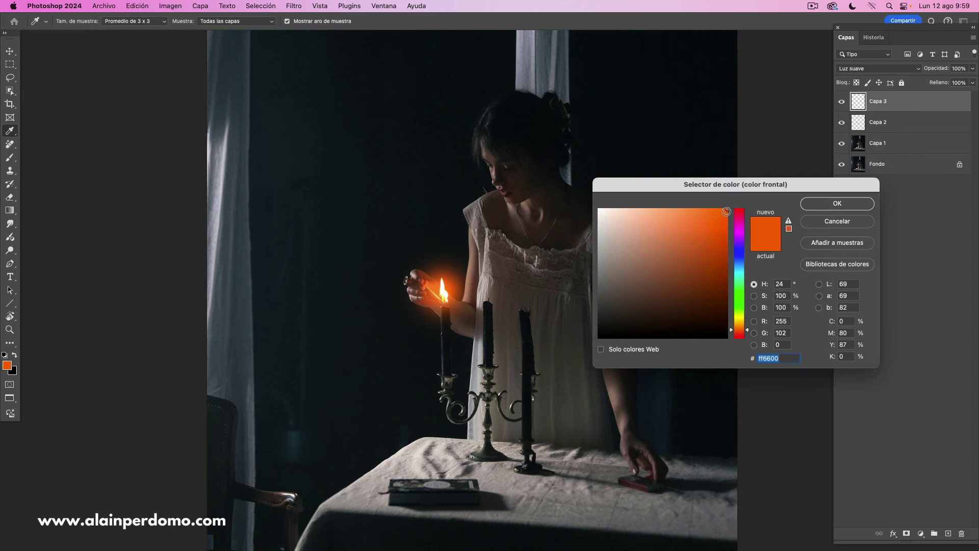
left_click_drag(678, 210, 668, 207)
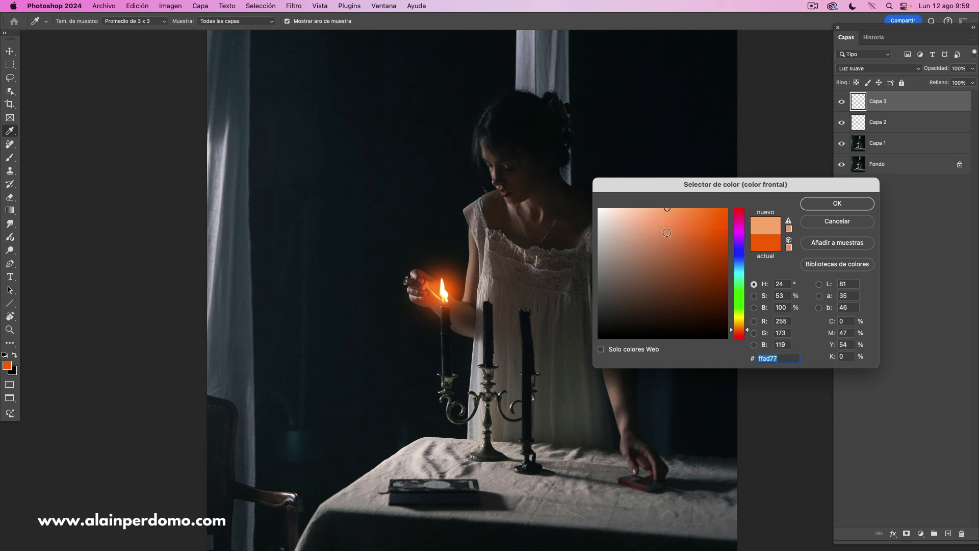
left_click(820, 204)
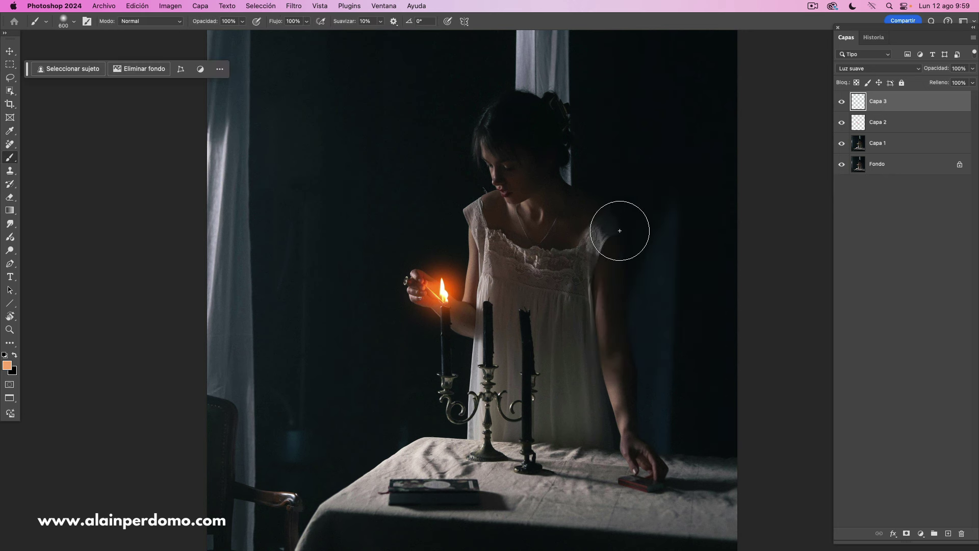
- Enlarge the brush to about 1200 px and paint peach light over the candle flame and chest
key("bracketright")
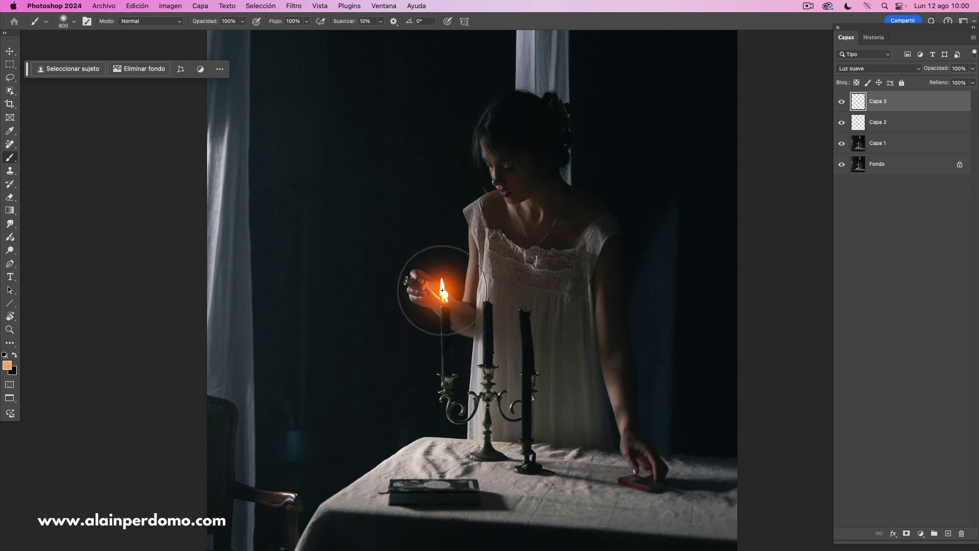
key("bracketright")
key("bracketright")
key("bracketright")
key("bracketright")
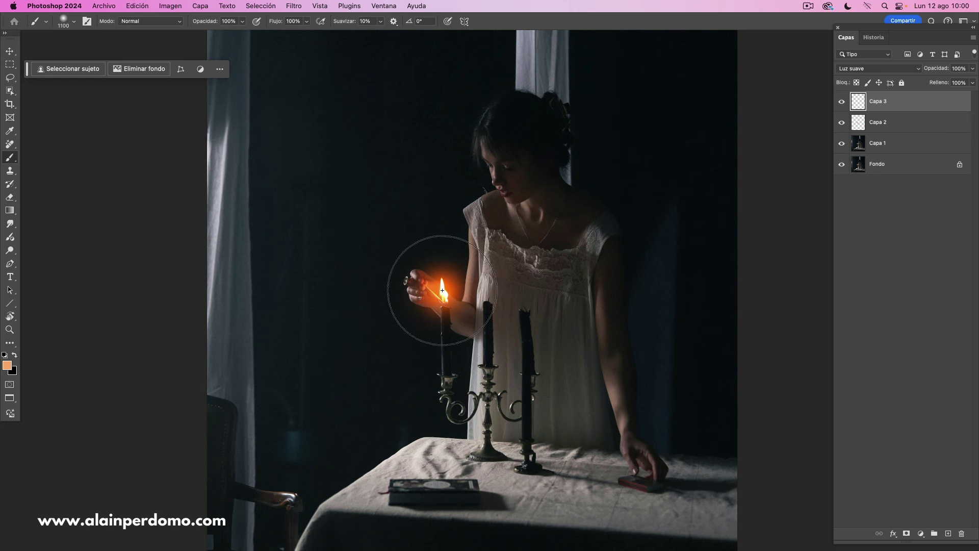
key("bracketright")
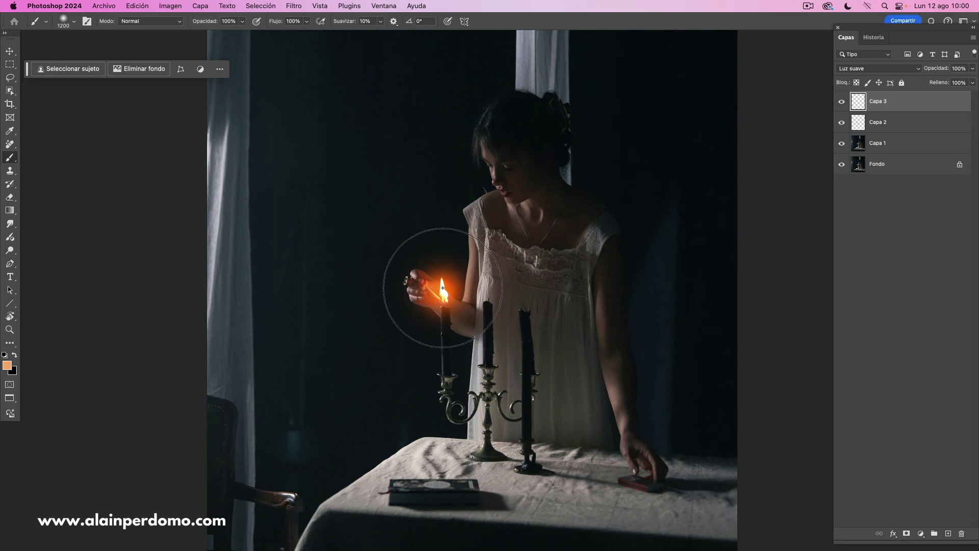
left_click_drag(443, 286, 445, 288)
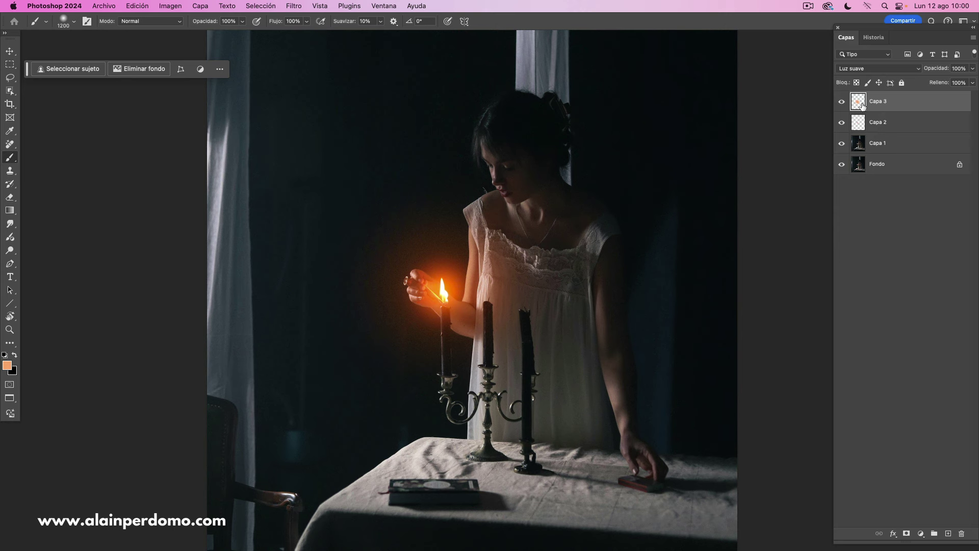
- Duplicate Capa 3 as Capa 3 copia and lower the copy's opacity to 39%
key("ctrl+j")
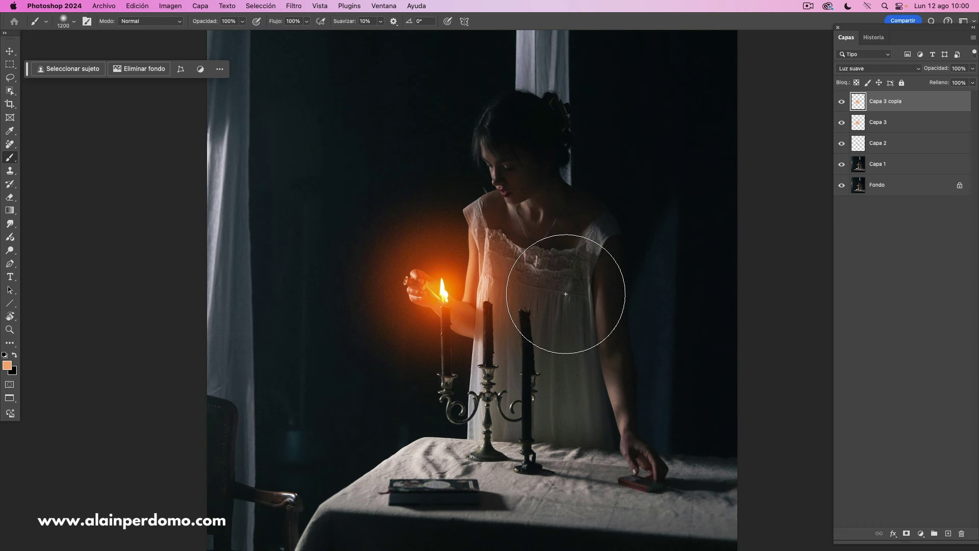
key("ctrl+minus")
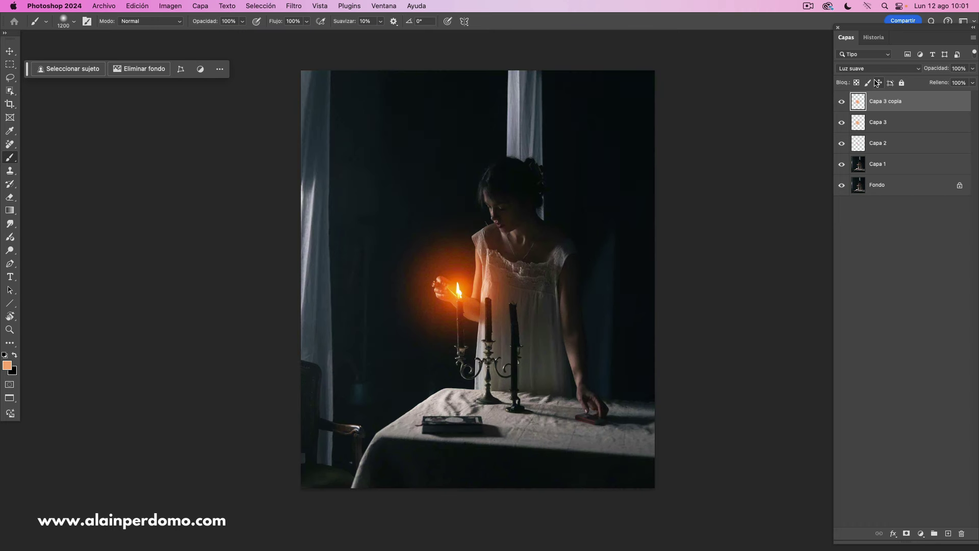
left_click_drag(939, 68, 894, 71)
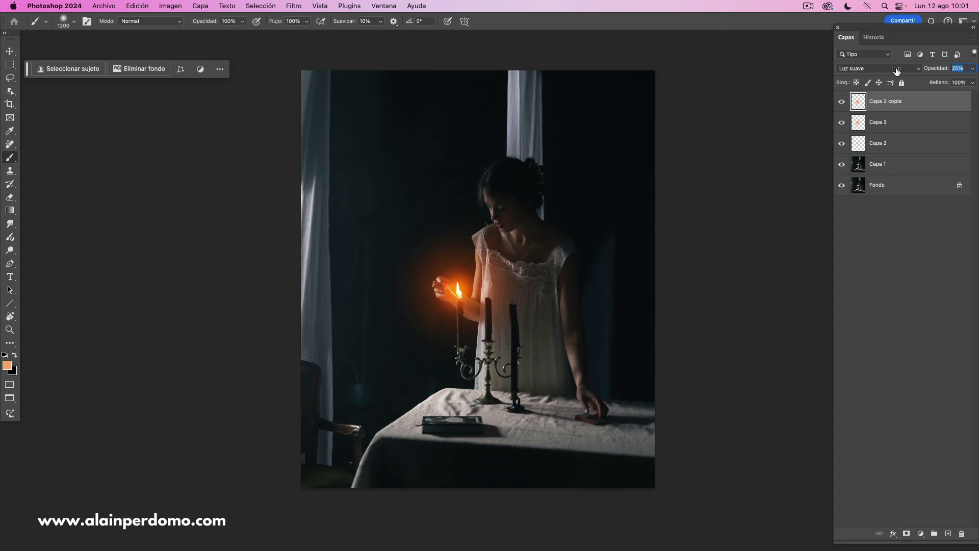
left_click_drag(900, 72, 900, 71)
type("39")
left_click_drag(516, 240, 502, 260)
- Scale Capa 3 copia to about 173% around the candle and apply the transform
key("ctrl+t")
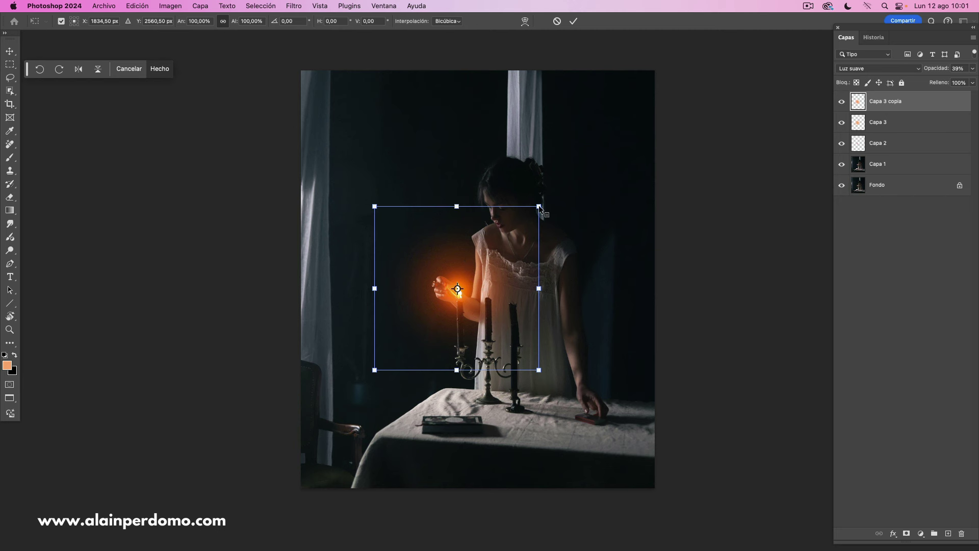
mouse_move(539, 207)
left_mouse_down()
mouse_move(636, 127)
mouse_move(598, 145)
mouse_move(628, 121)
mouse_move(586, 152)
mouse_move(598, 146)
left_mouse_up()
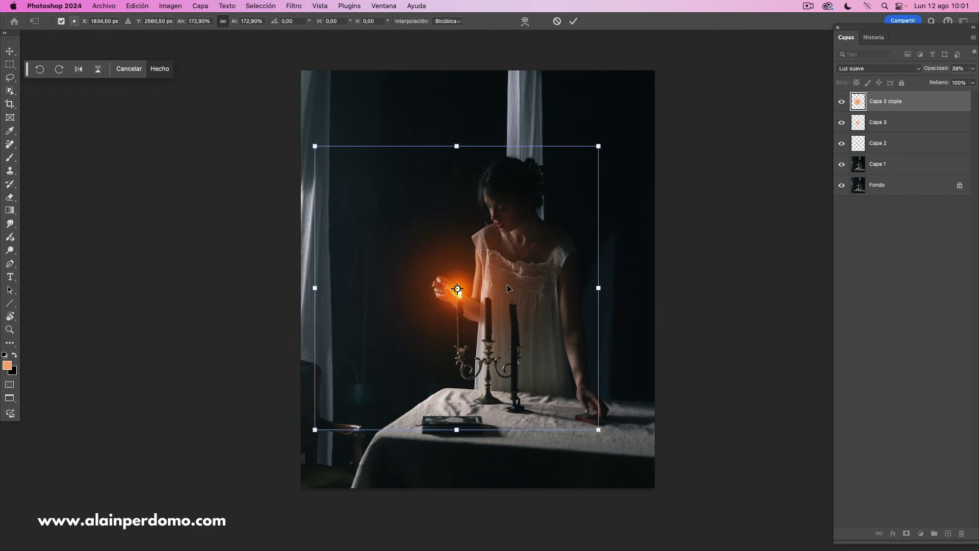
left_click(573, 21)
key("b")
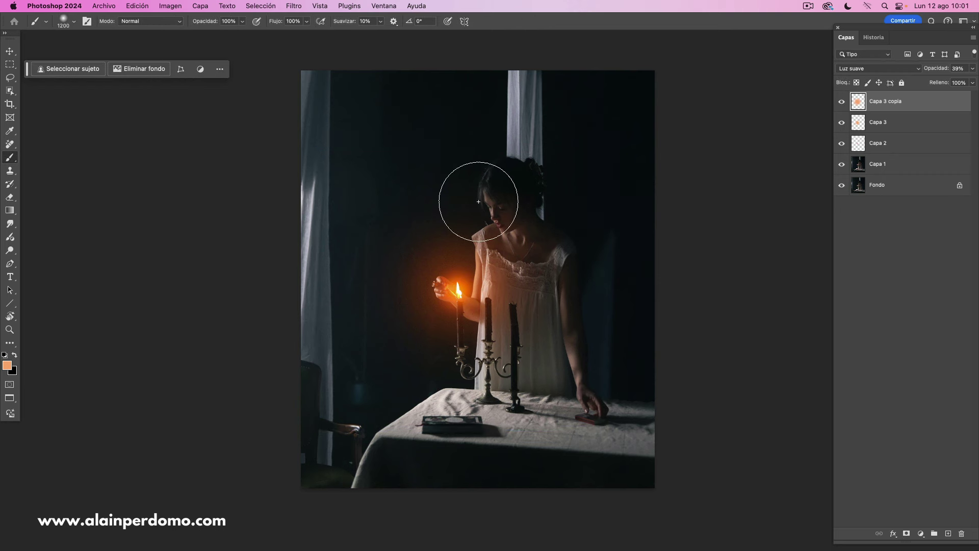
left_click(842, 102)
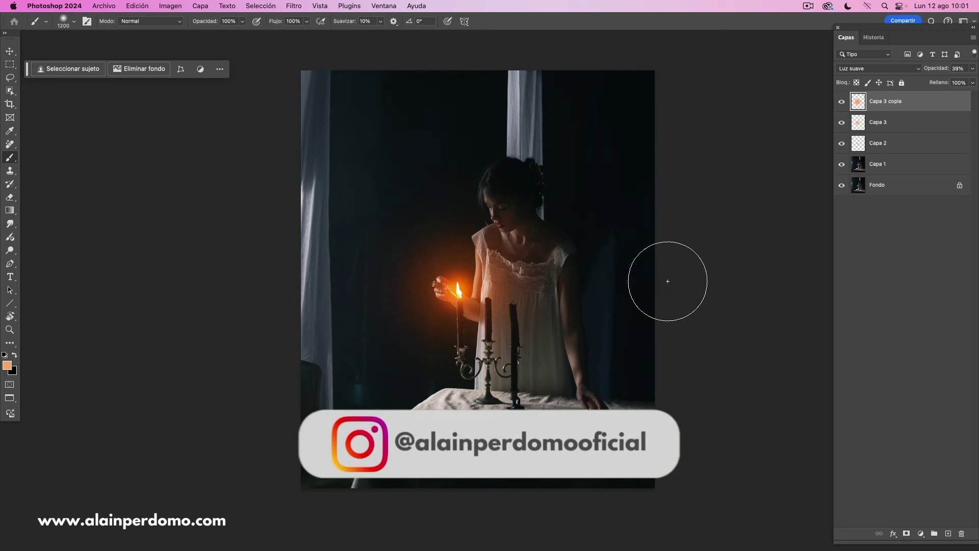
key("super+plus")
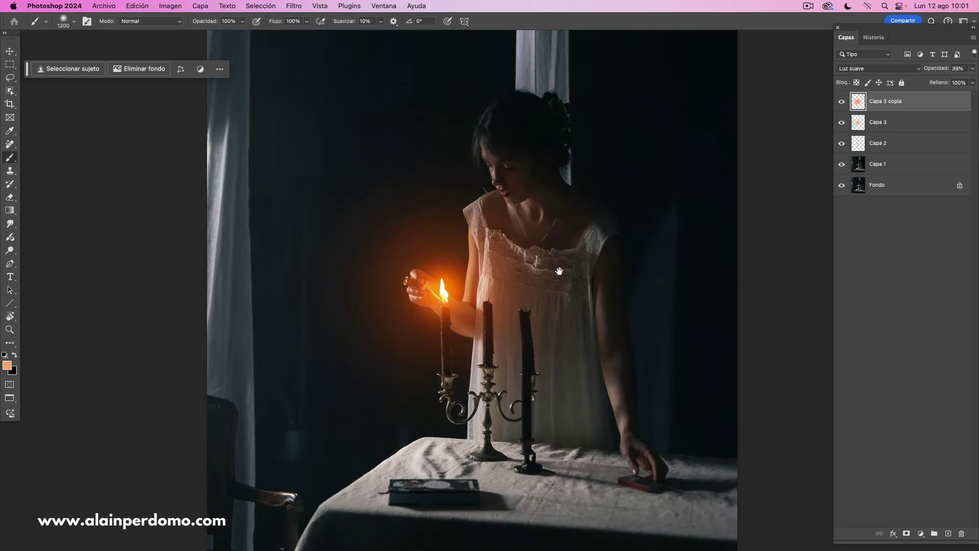
left_click_drag(543, 325, 532, 336)
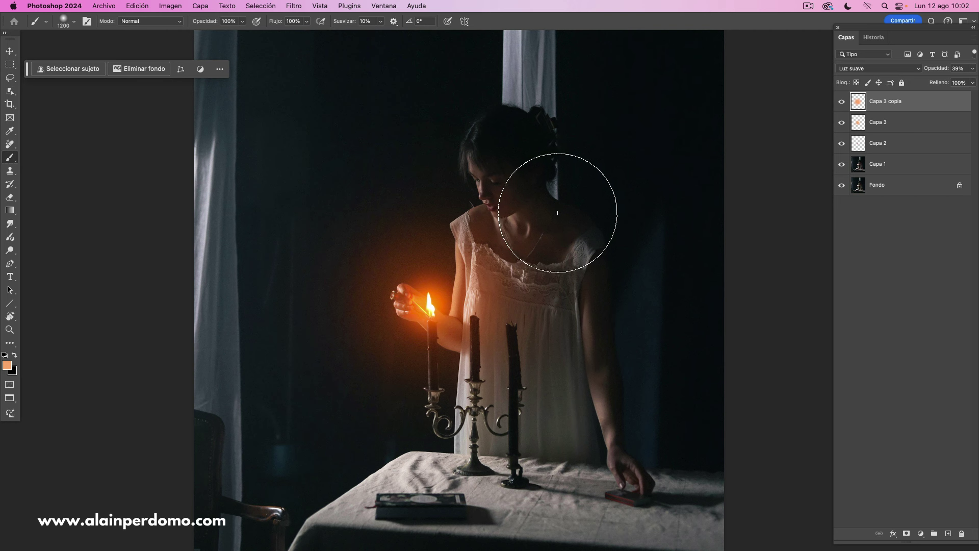
key("v")
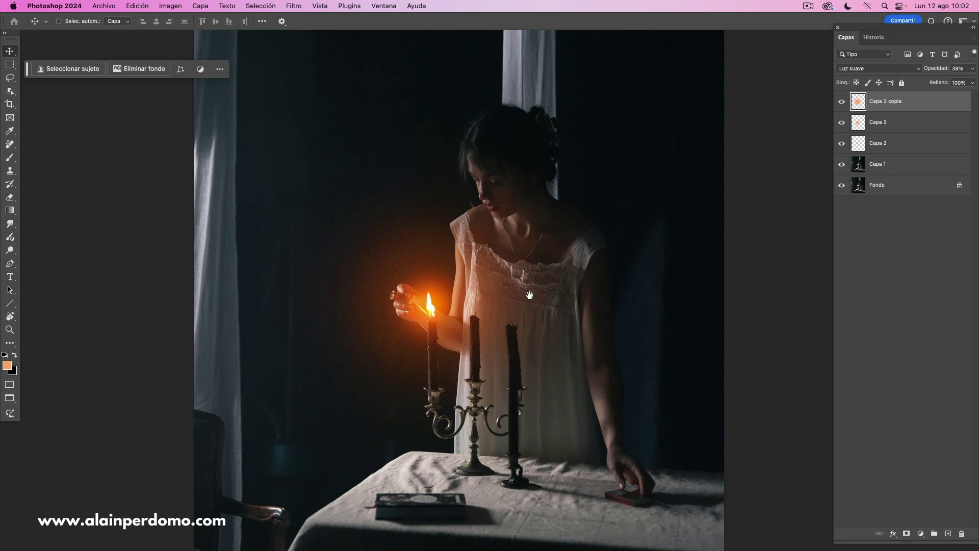
left_click_drag(530, 295, 527, 292)
key("ctrl+minus")
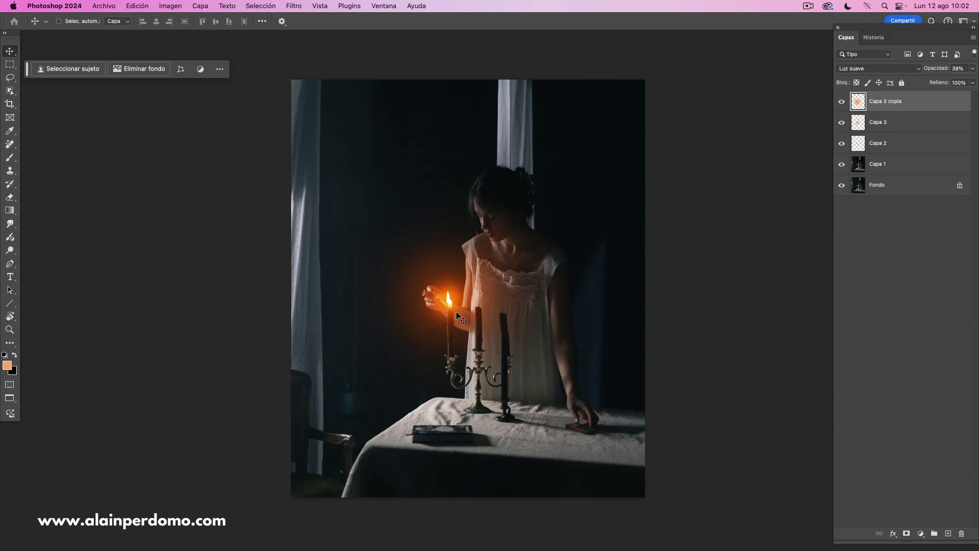
left_click(841, 165, "alt")
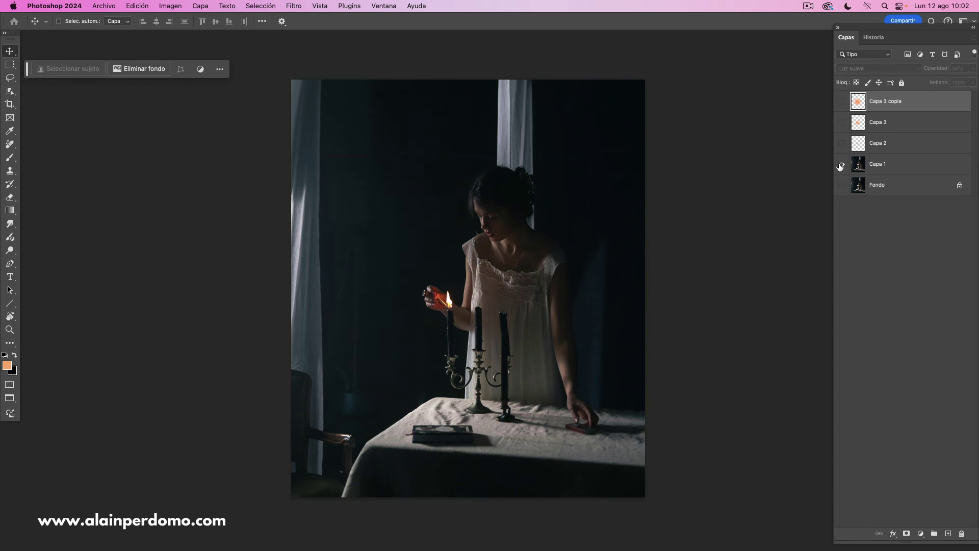
left_click(841, 165, "alt")
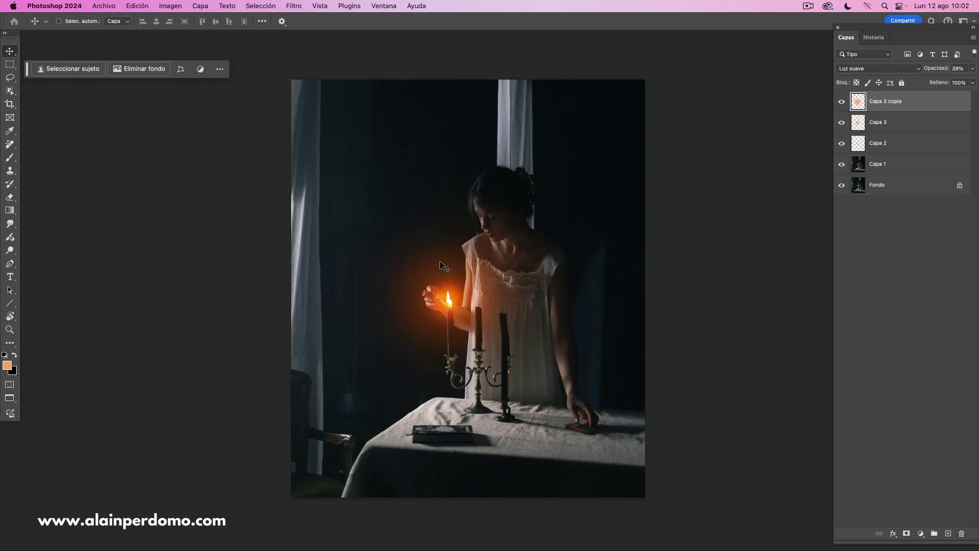
left_click(905, 143, "shift")
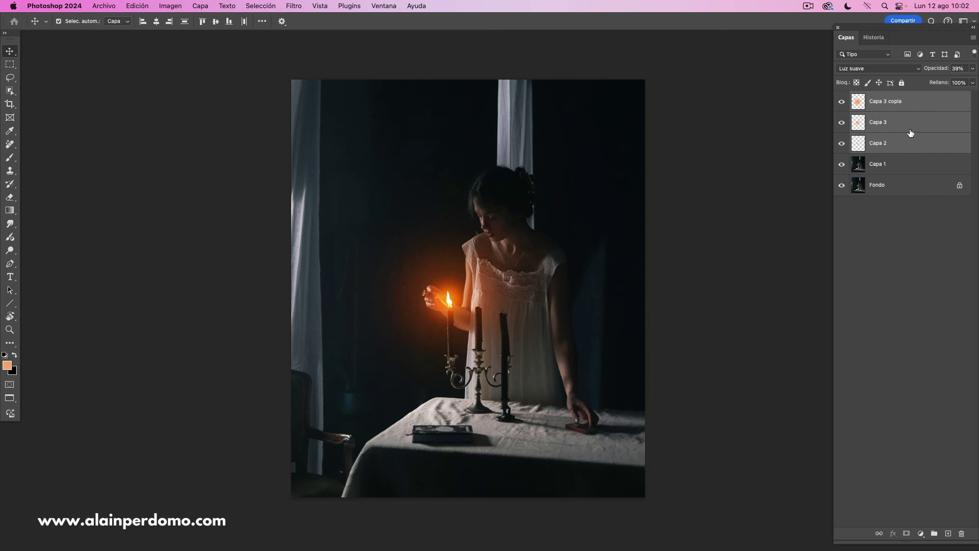
key("super+j")
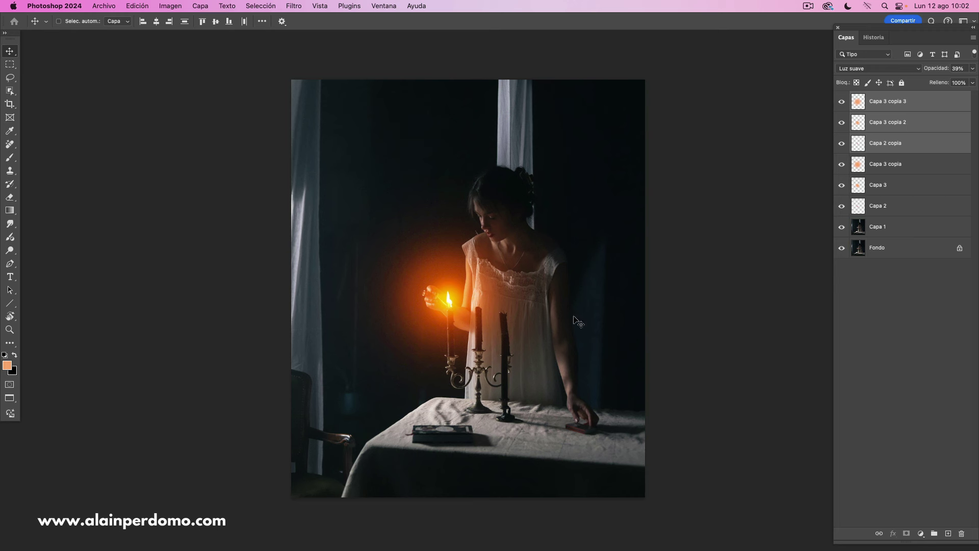
left_click(933, 533)
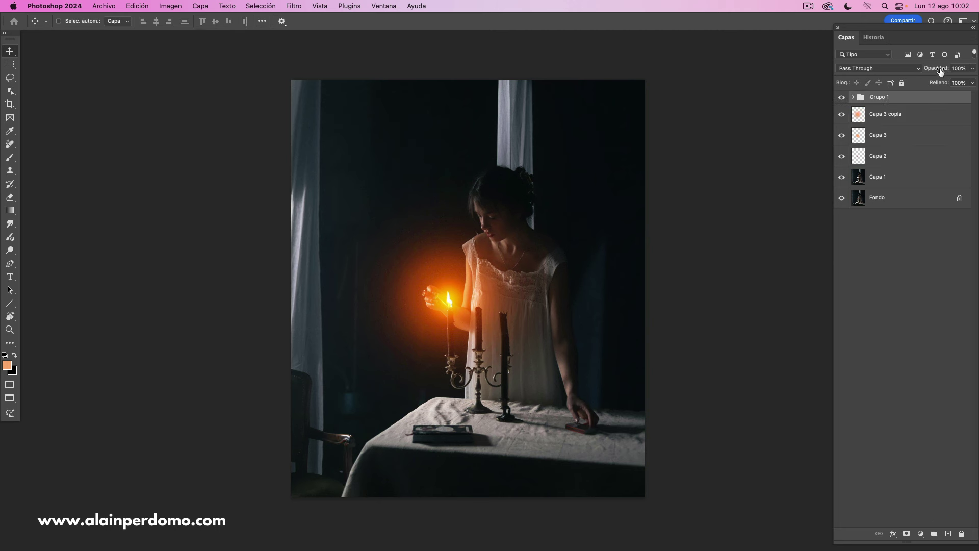
left_click_drag(938, 70, 898, 70)
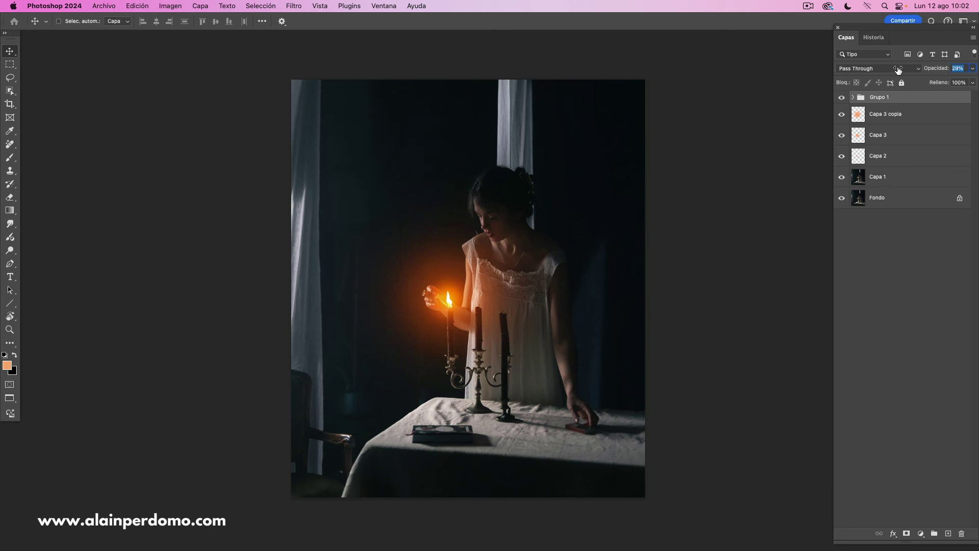
left_click(841, 98)
left_click_drag(875, 100, 961, 533)
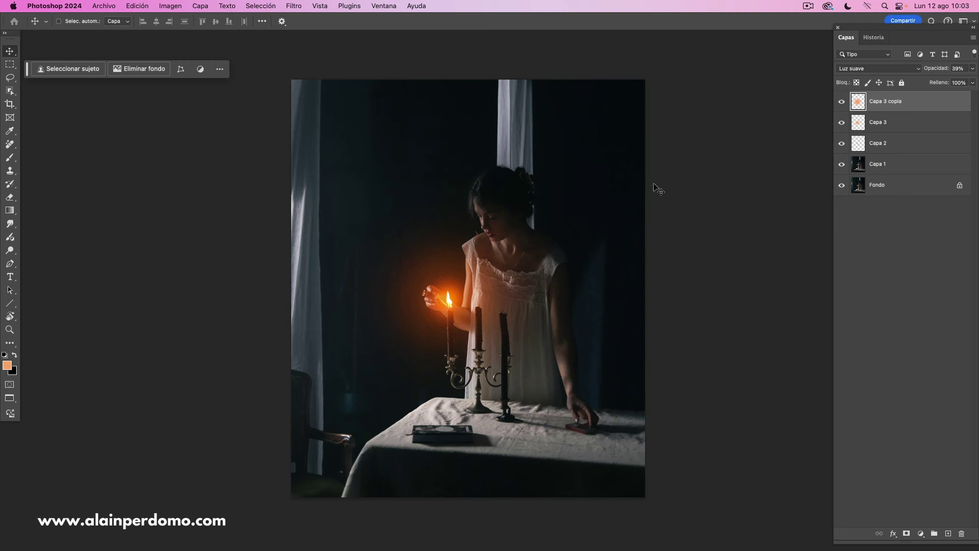
- Zoom to the woman's upper body and add an empty Capa 4 in Superponer mode
key("super+plus")
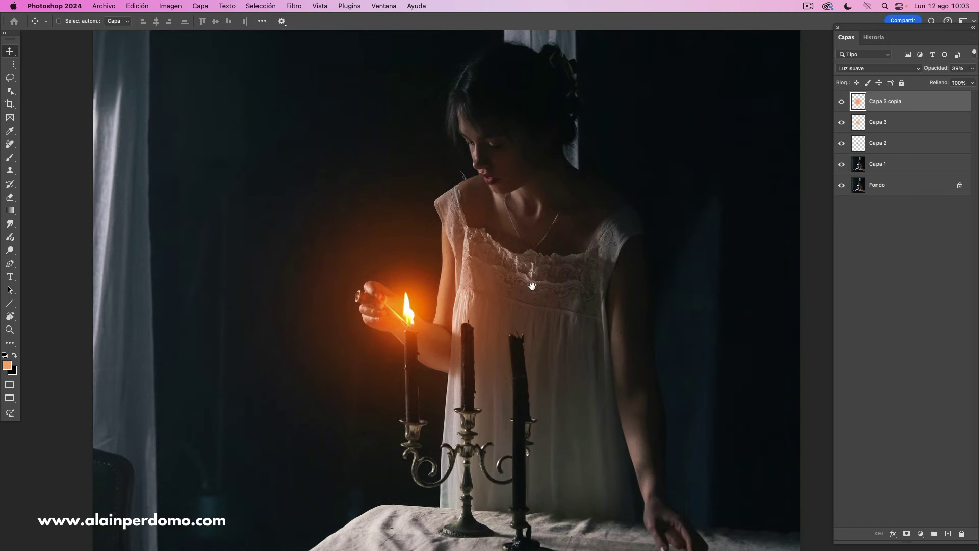
left_click_drag(506, 272, 519, 319)
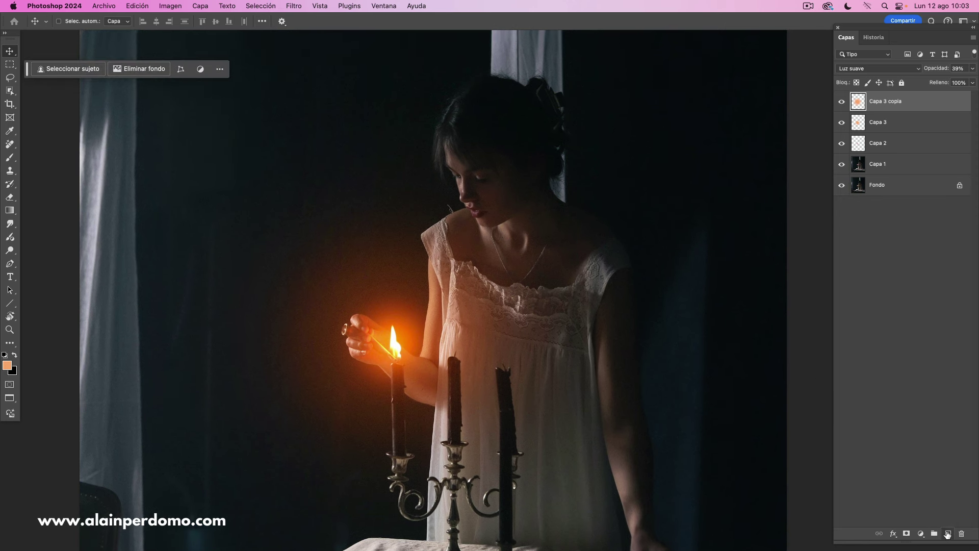
left_click(947, 533)
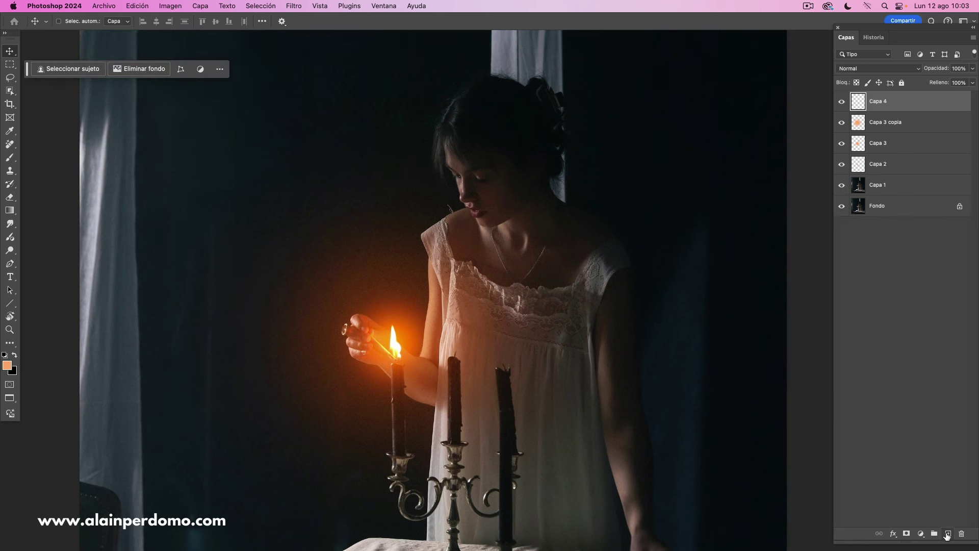
left_click(883, 70)
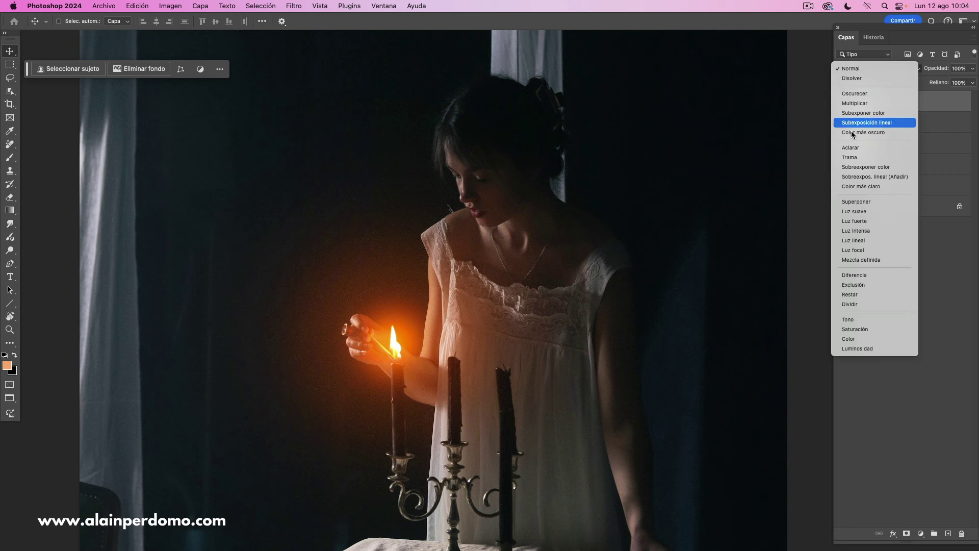
left_click(856, 204)
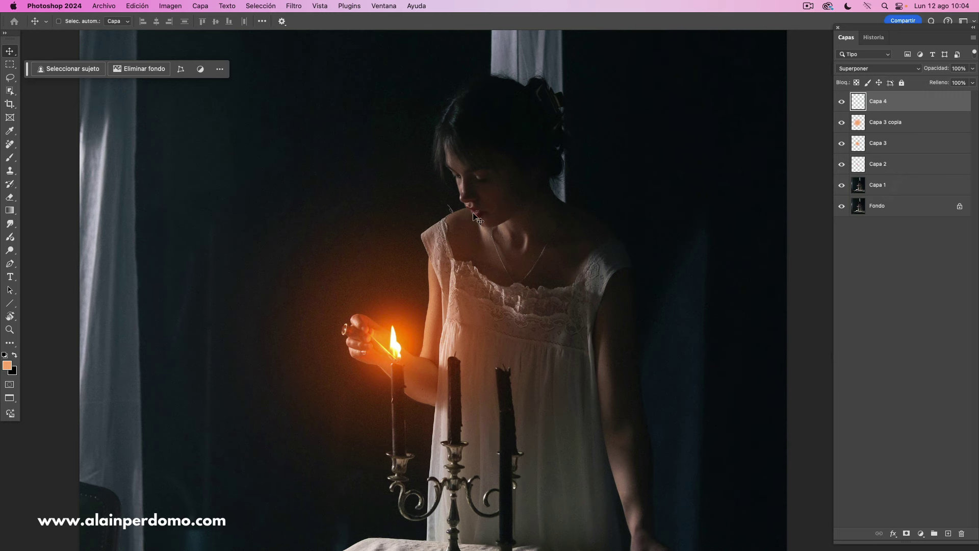
key("b")
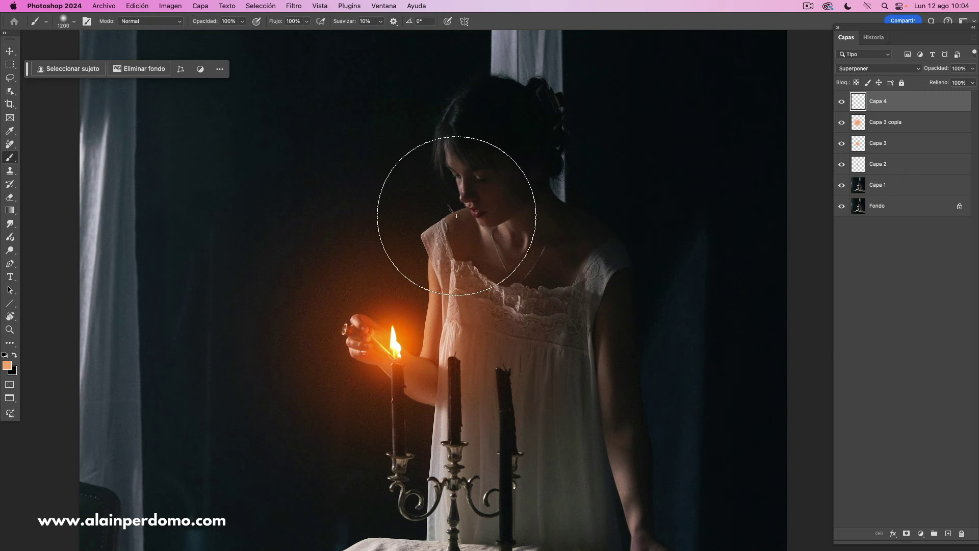
- Keep #ffad77 and paint warm light over the nose, lips and chin with a 125-px brush
left_click(7, 367)
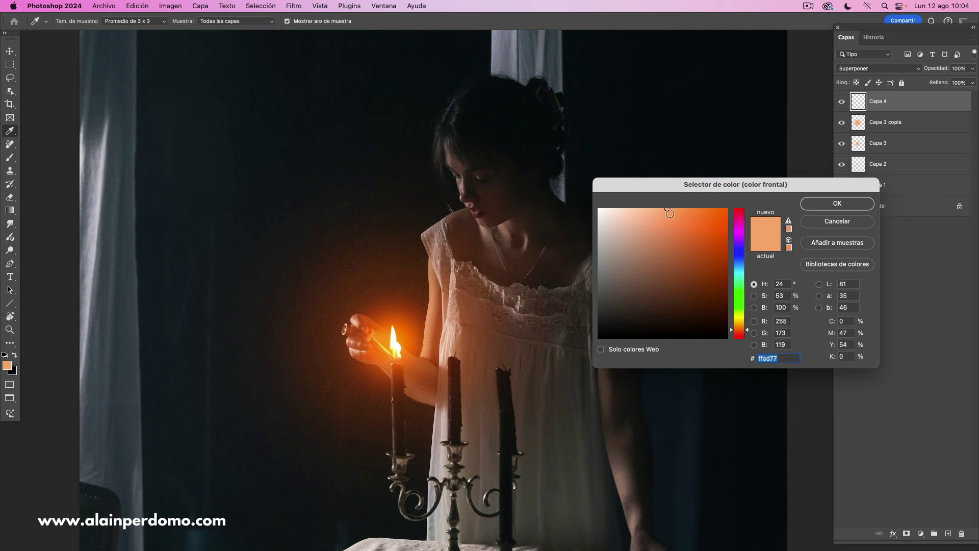
left_click(823, 205)
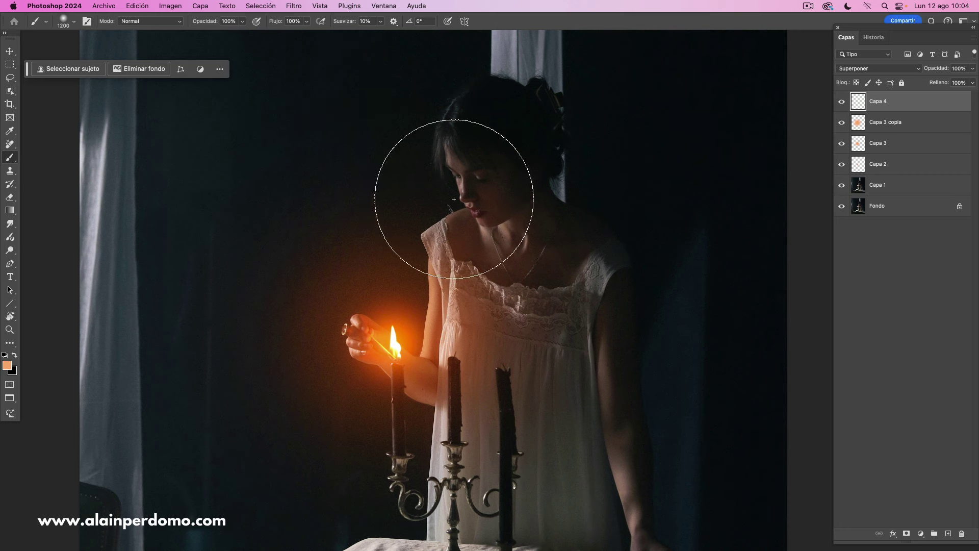
key("bracketleft")
key("bracketleft")
key("bracketleft")
key("bracketleft")
key("bracketleft")
key("bracketleft")
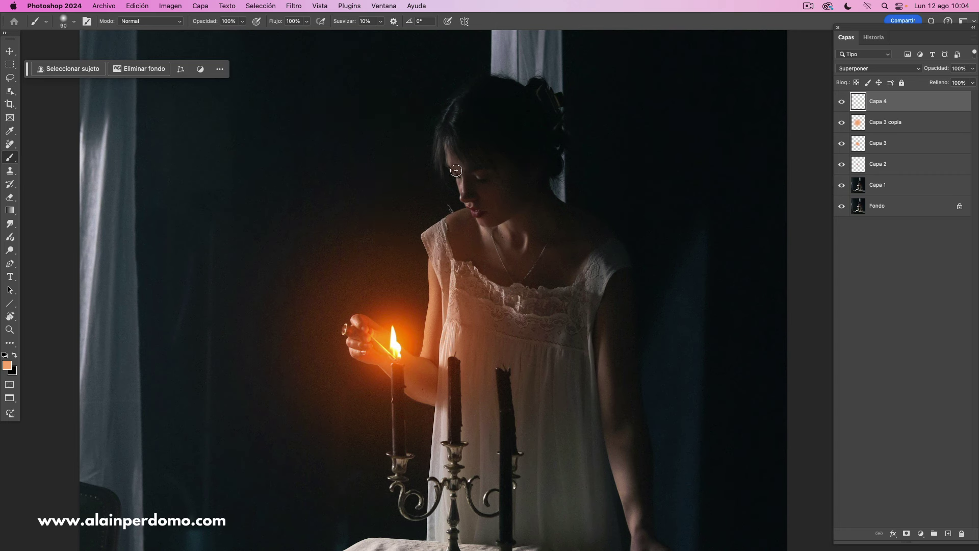
key("bracketright")
key("bracketright")
left_click_drag(447, 146, 481, 214)
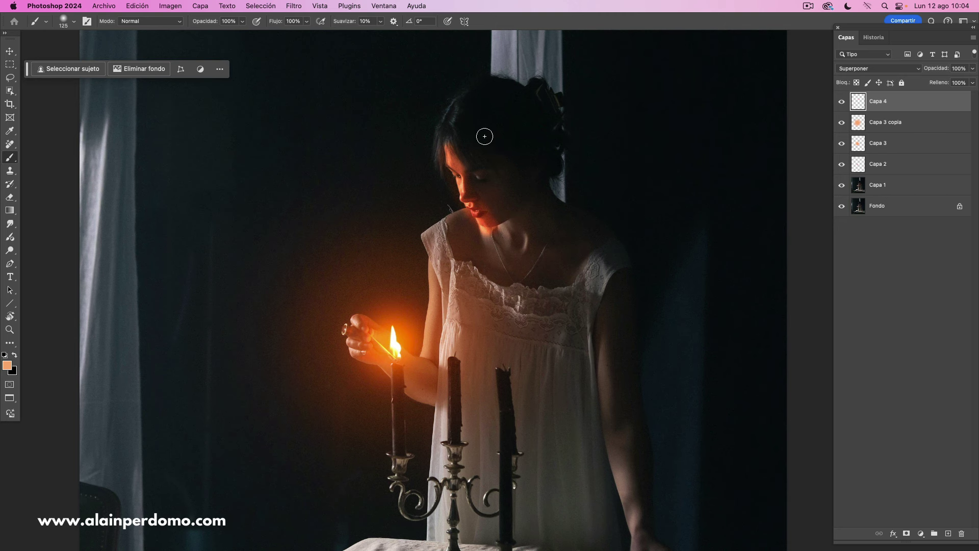
- Split Capa 4's Underlying Layer black slider to 63/178 so the face light fades over shadows
double_click(925, 103)
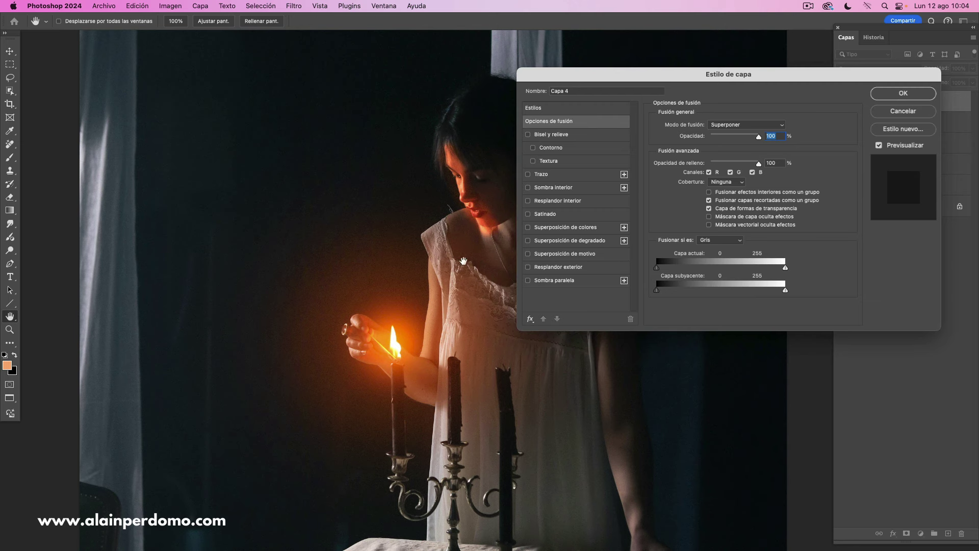
left_click_drag(487, 254, 383, 261)
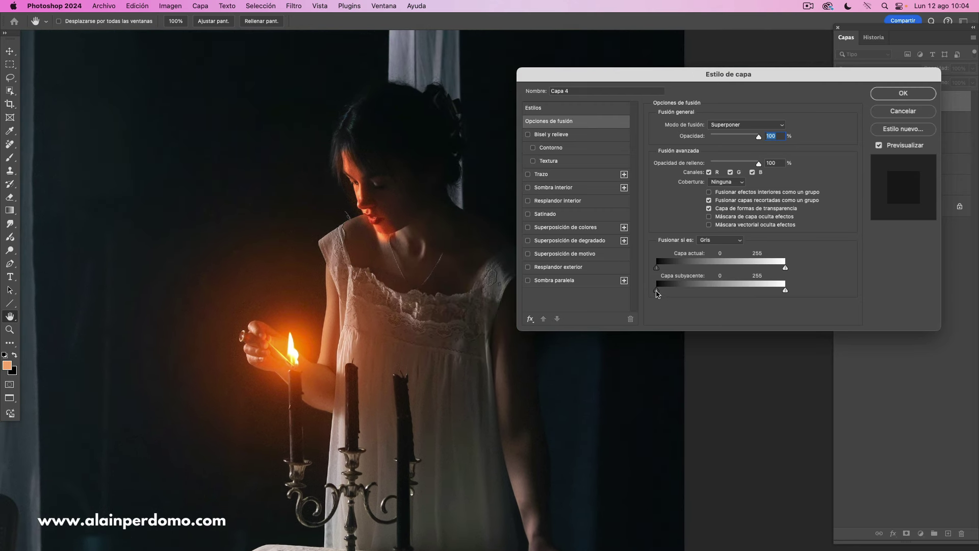
left_click_drag(658, 295, 694, 293)
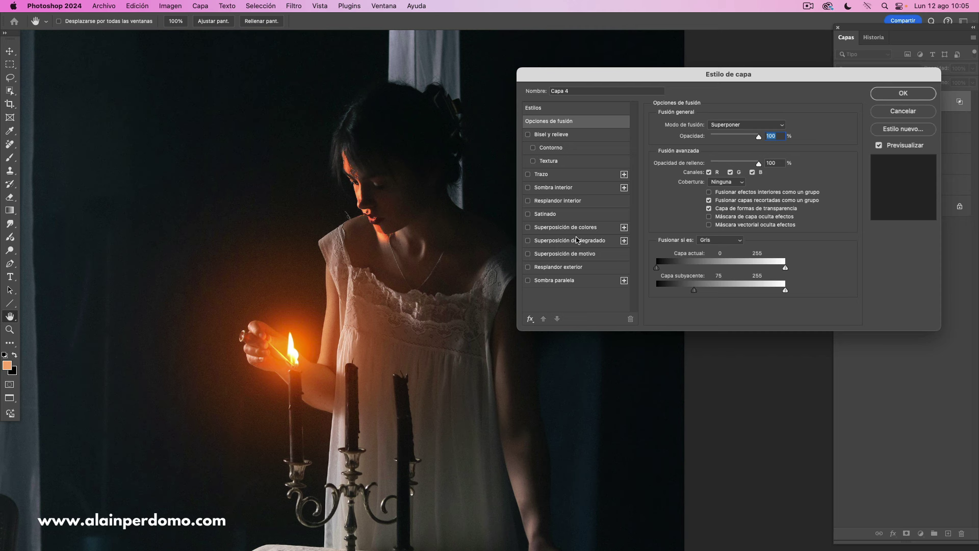
key("alt")
left_click_drag(697, 294, 749, 293)
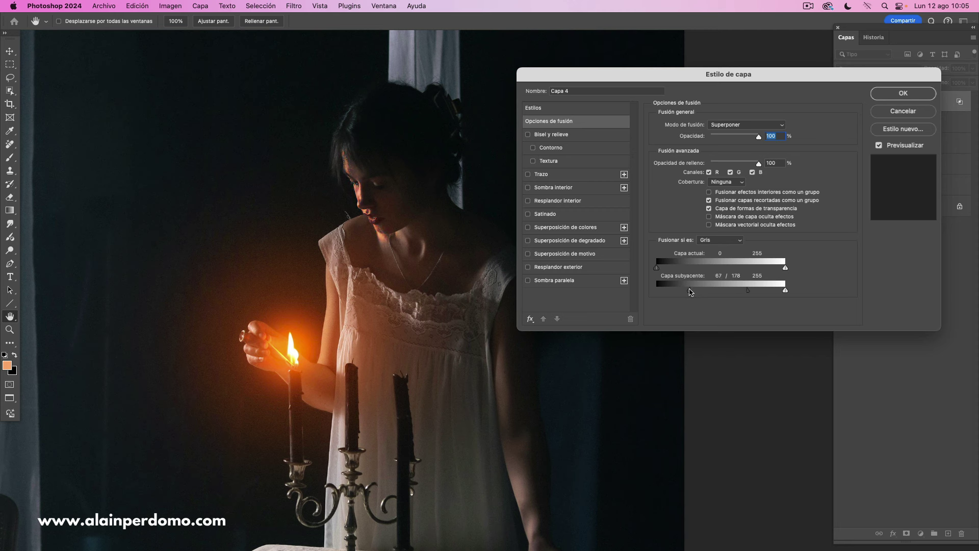
mouse_move(690, 291)
left_mouse_down()
mouse_move(674, 291)
mouse_move(693, 293)
left_mouse_up()
- Apply Capa 4's blending settings and compare the face light on and off
left_click(889, 97)
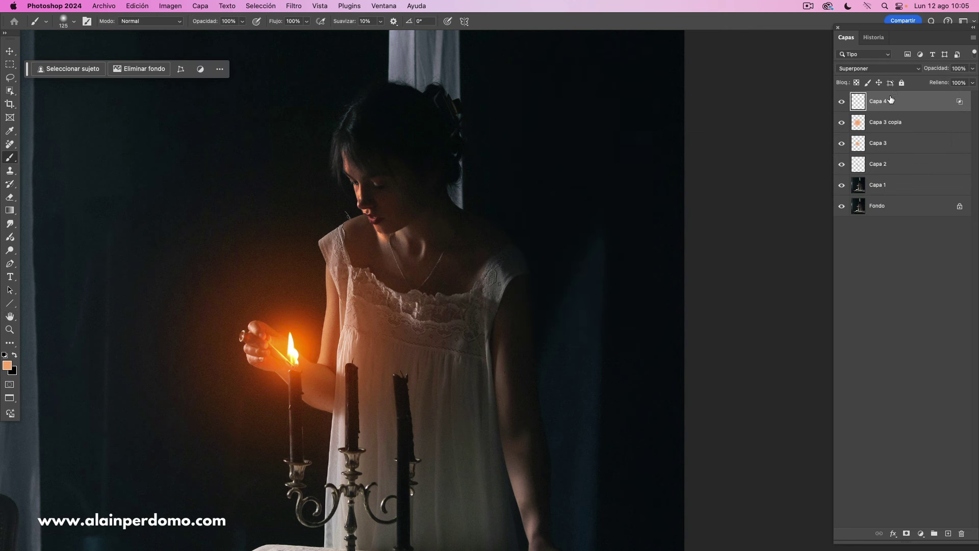
left_click(842, 102)
left_click(843, 103)
key("v")
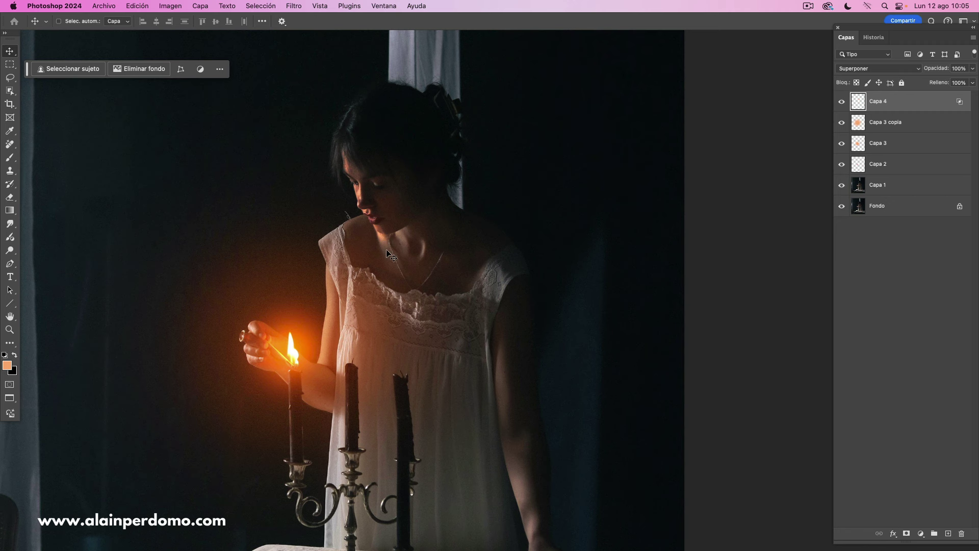
- Add a layer mask to Capa 4 and set a black brush for masking the face light
left_click(905, 533)
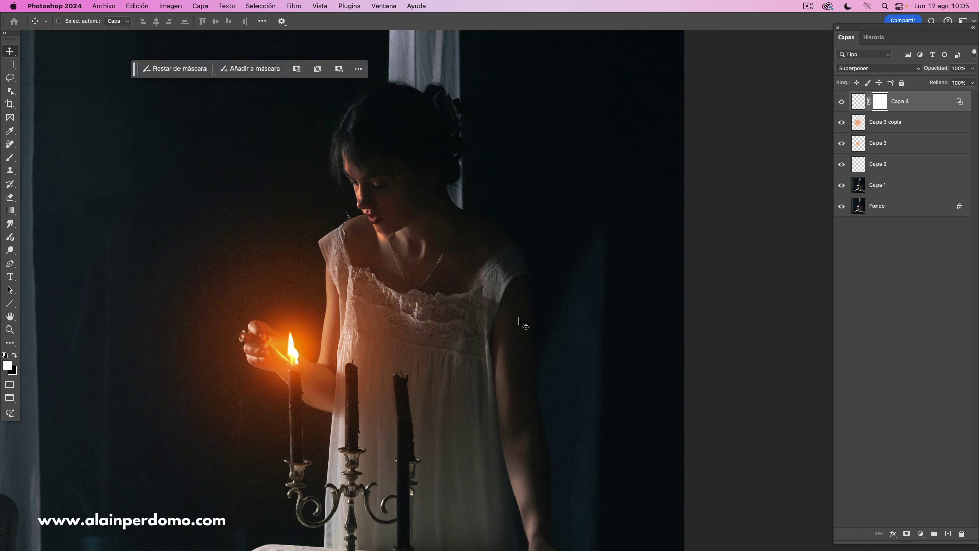
key("b")
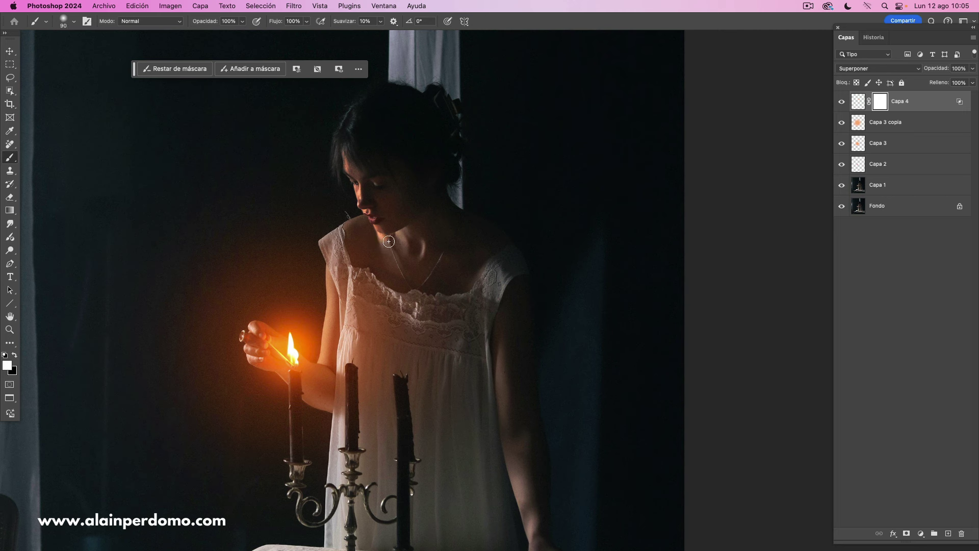
key("x")
left_click(841, 102)
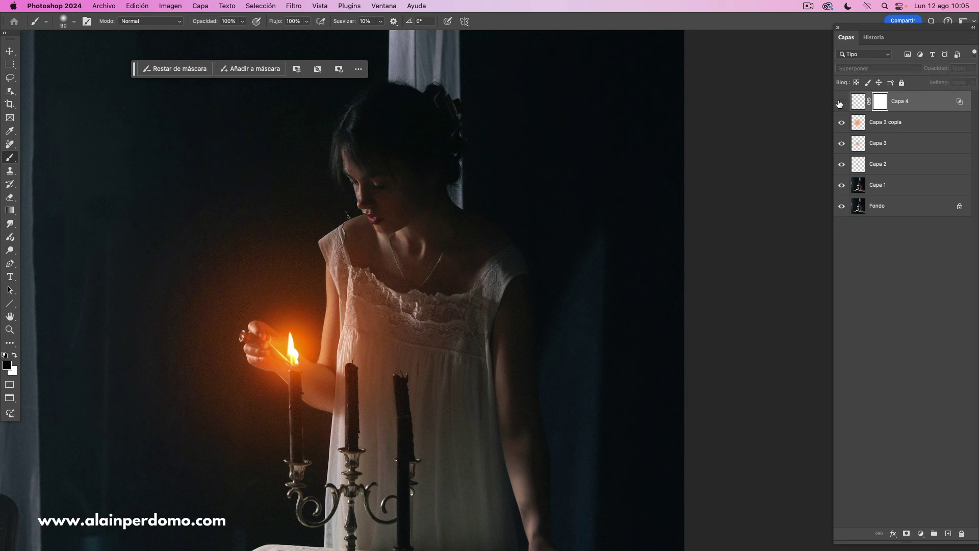
left_click(841, 102)
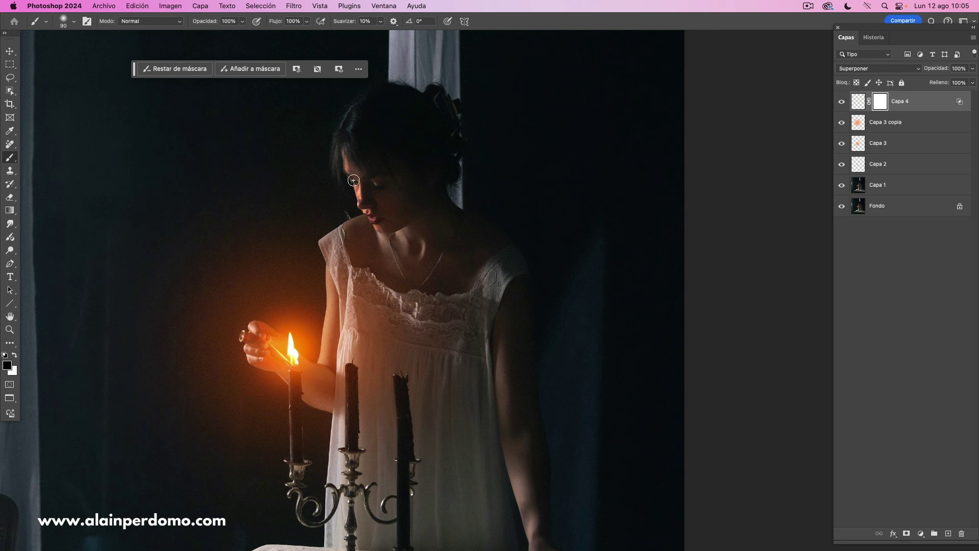
left_click(840, 104)
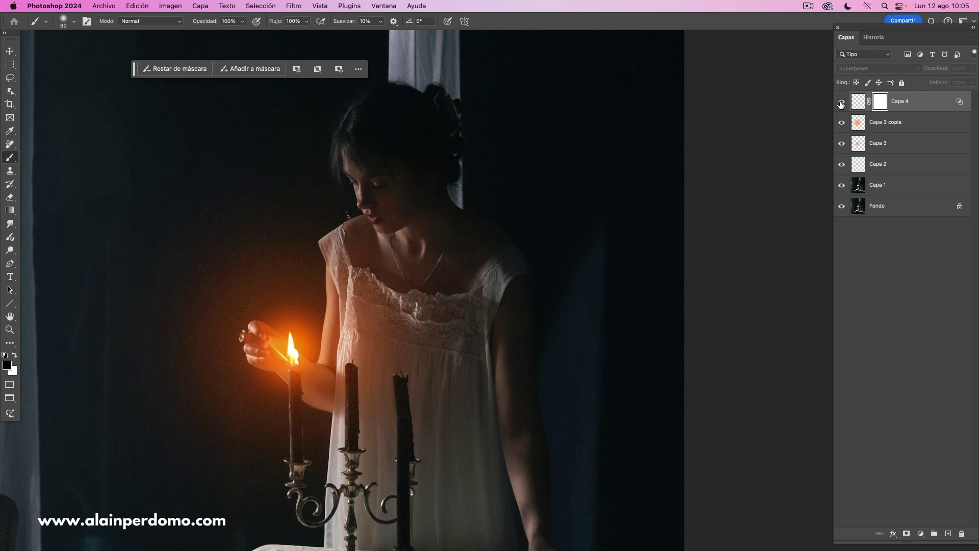
left_click(841, 103)
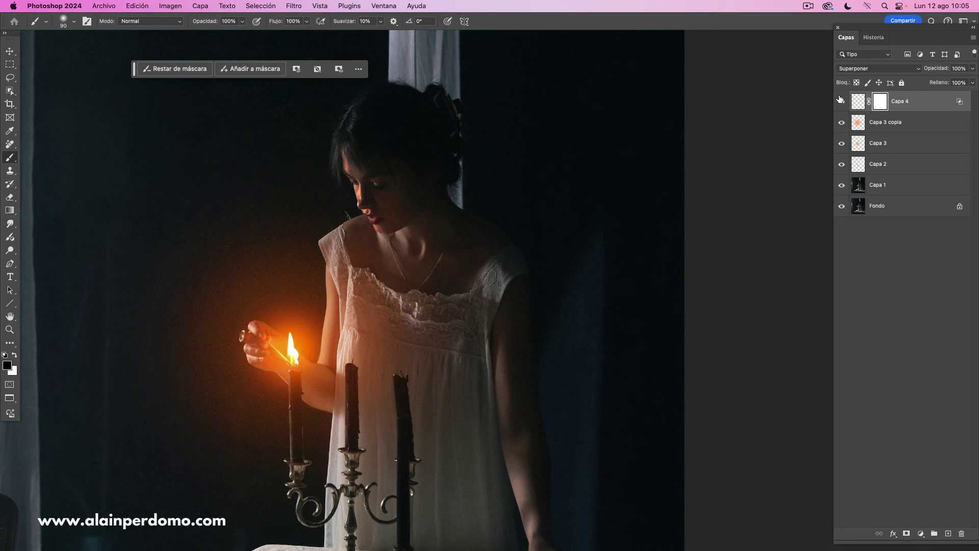
key("super+minus")
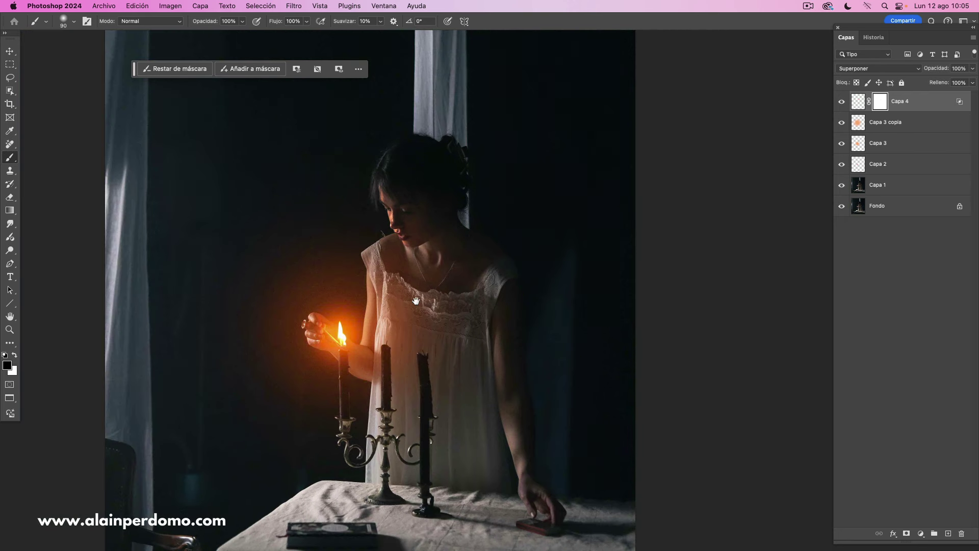
scroll(412, 306, "down", 3)
scroll(419, 282, "left", 1)
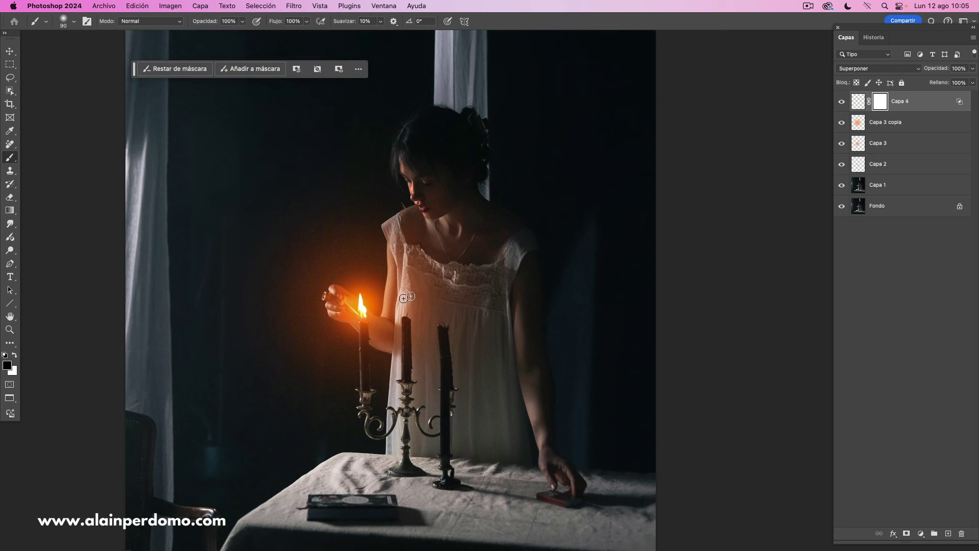
scroll(408, 297, "left", 1)
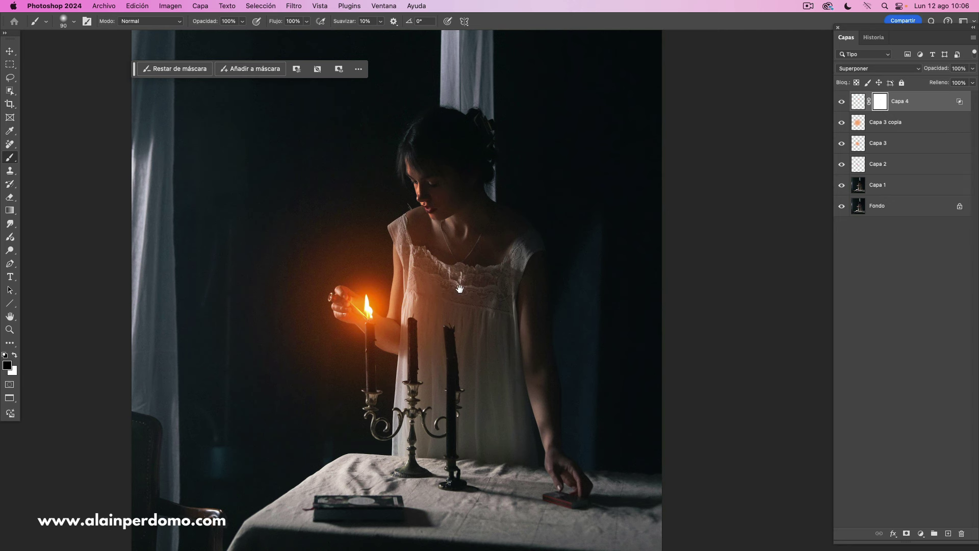
left_click_drag(456, 289, 468, 282)
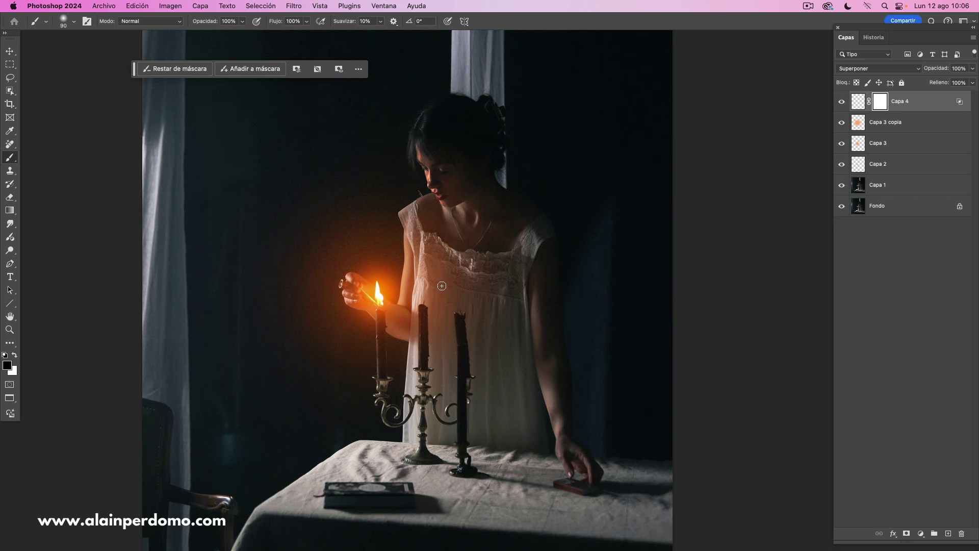
- Duplicate the three glow layers, Capa 3 copia through Capa 2, and group the copies as Grupo 1
left_click(913, 127)
left_click(909, 166, "shift")
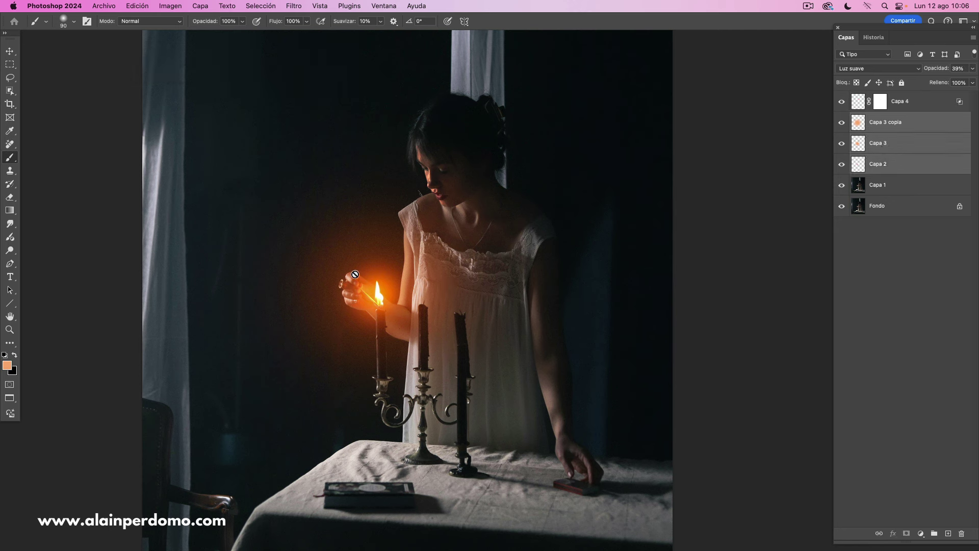
key("ctrl+j")
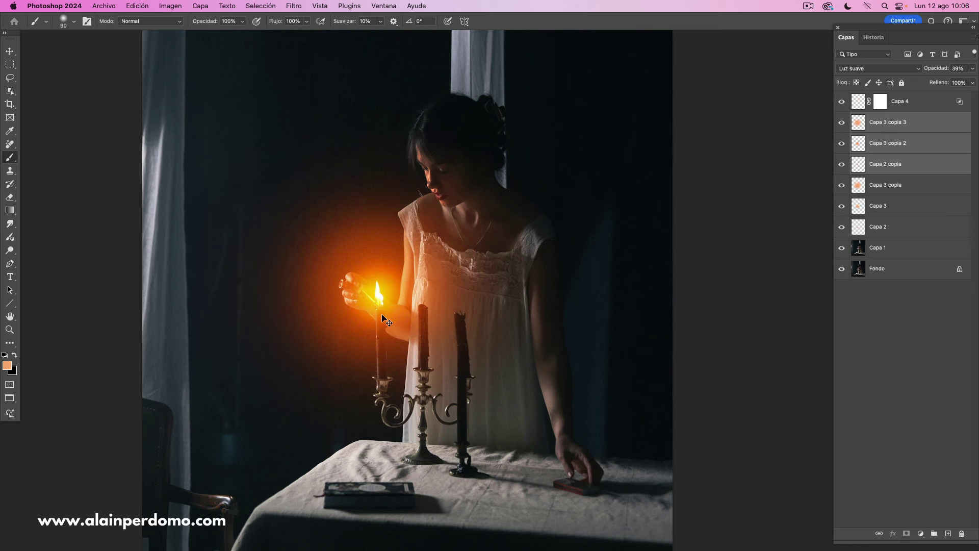
left_click(933, 533)
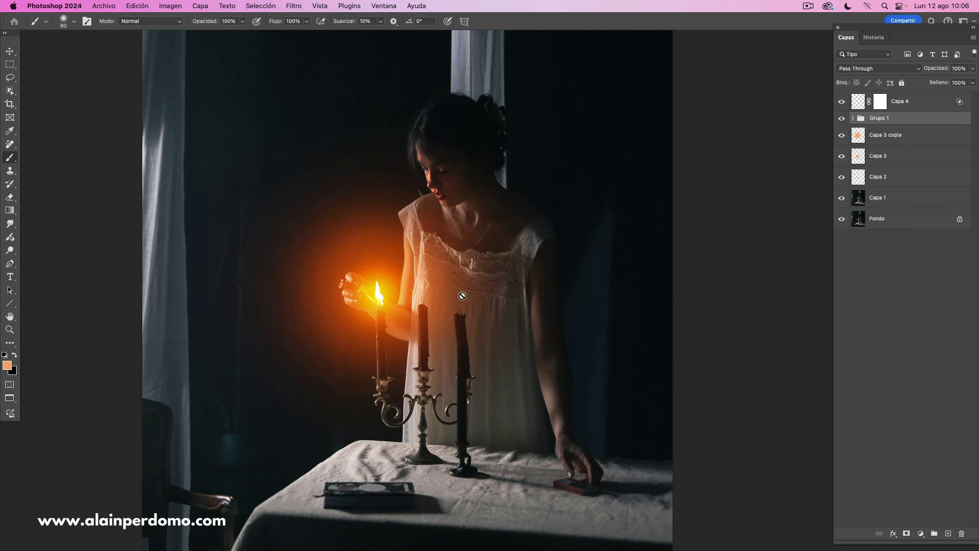
- Move the Grupo 1 glow copy onto the right-hand candle
key("v")
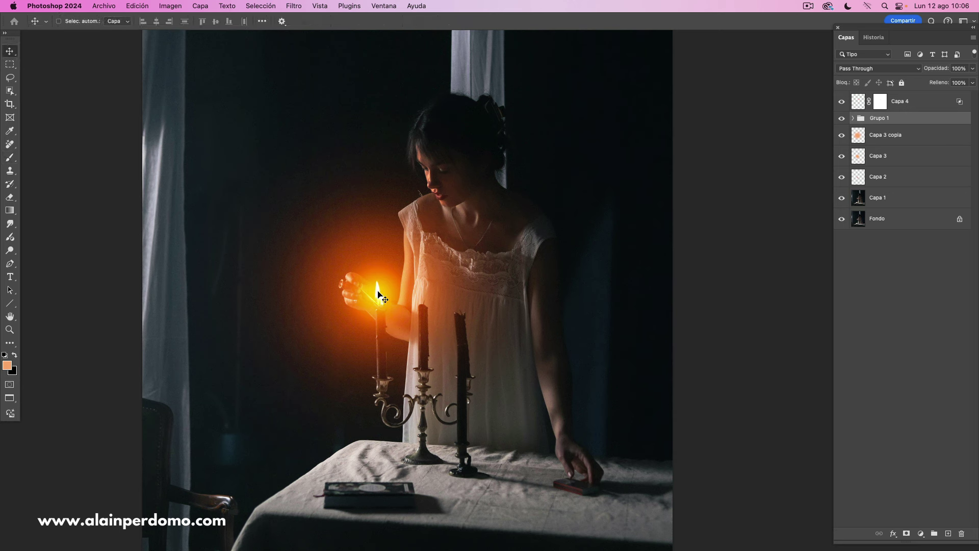
mouse_move(379, 293)
left_mouse_down()
mouse_move(494, 292)
mouse_move(427, 305)
mouse_move(430, 278)
left_mouse_up()
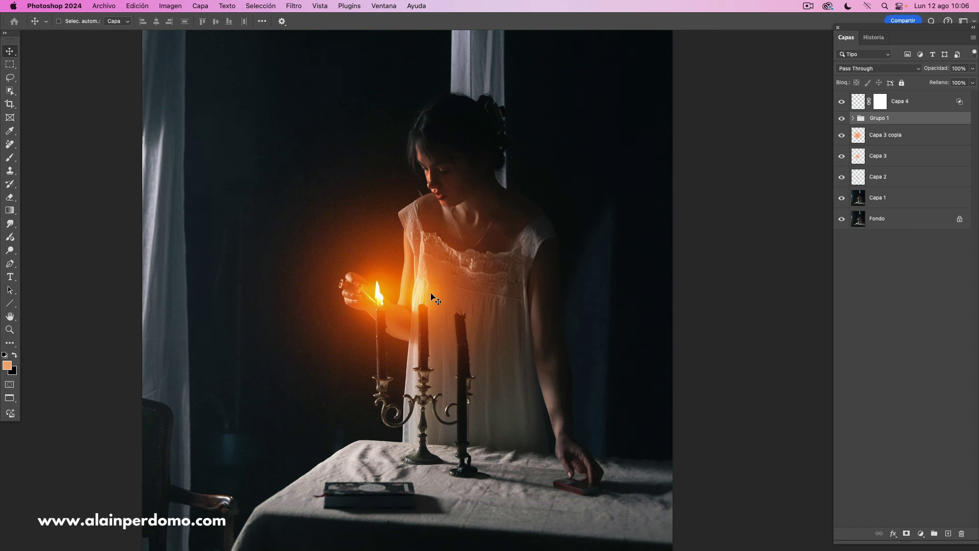
left_click_drag(426, 297, 384, 289)
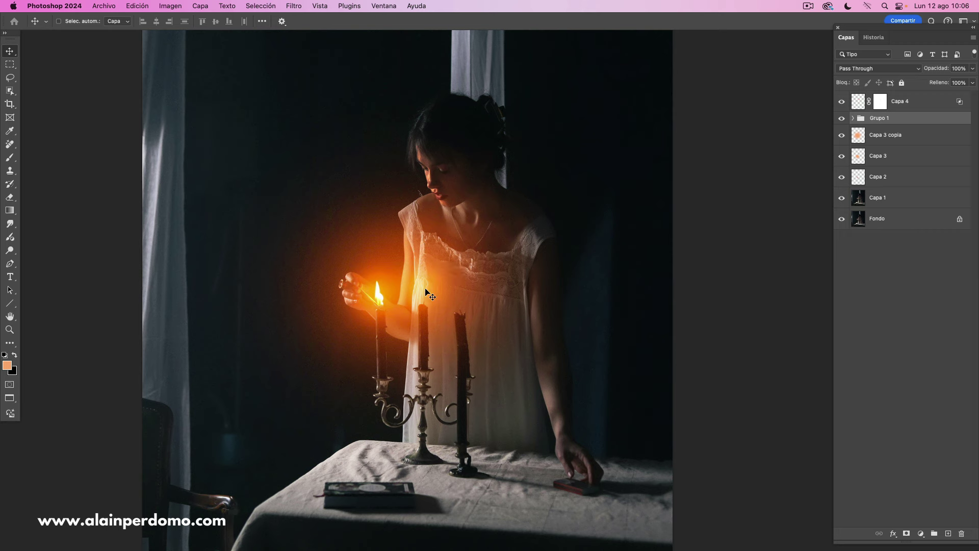
mouse_move(380, 299)
left_mouse_down()
mouse_move(582, 254)
mouse_move(460, 301)
left_mouse_up()
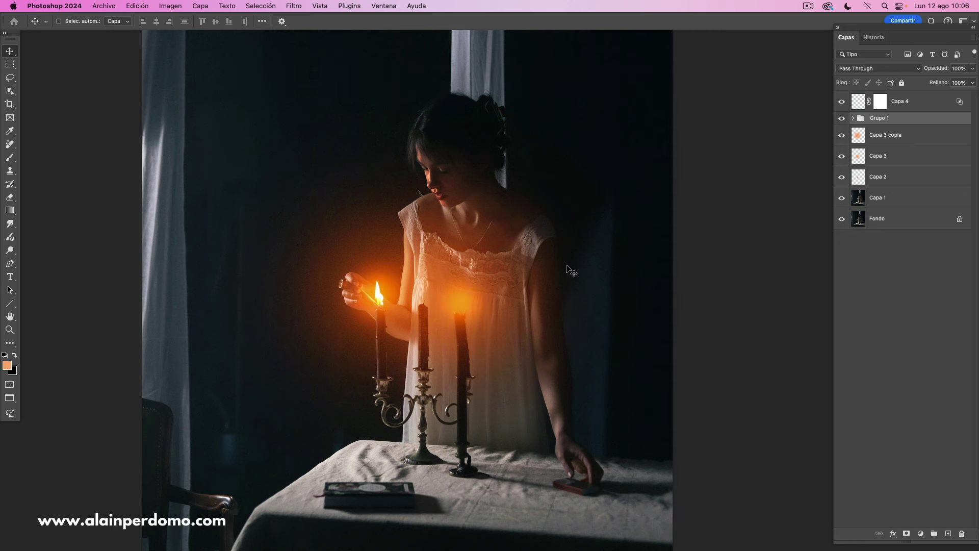
key("super+minus")
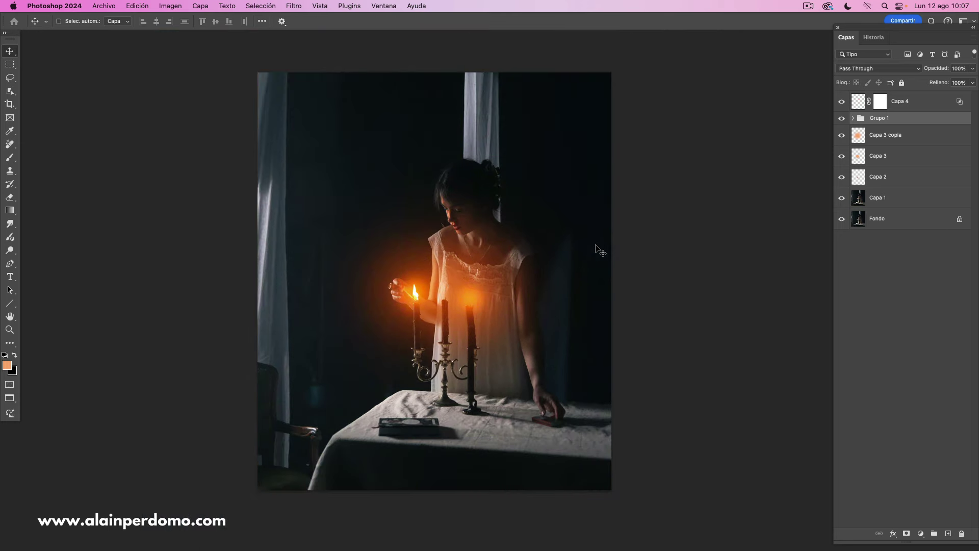